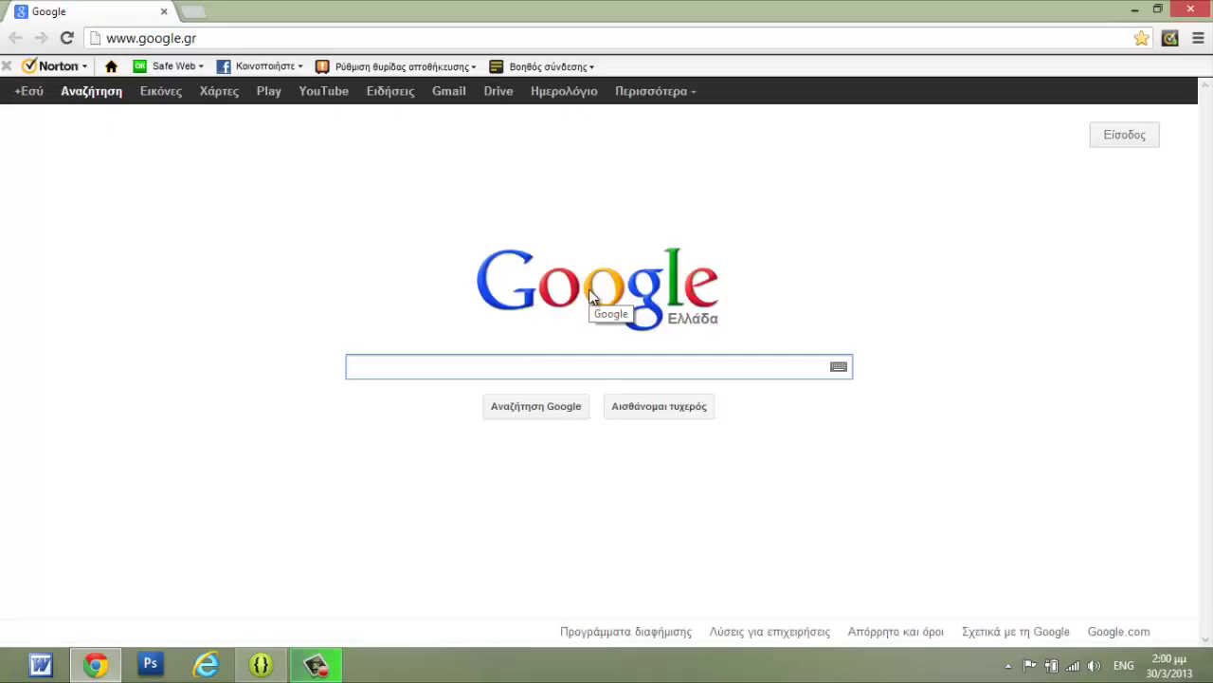
Step: Search Google for 'android sdk' and open the 'Android SDK | Android Developers' page
text(android sdk)
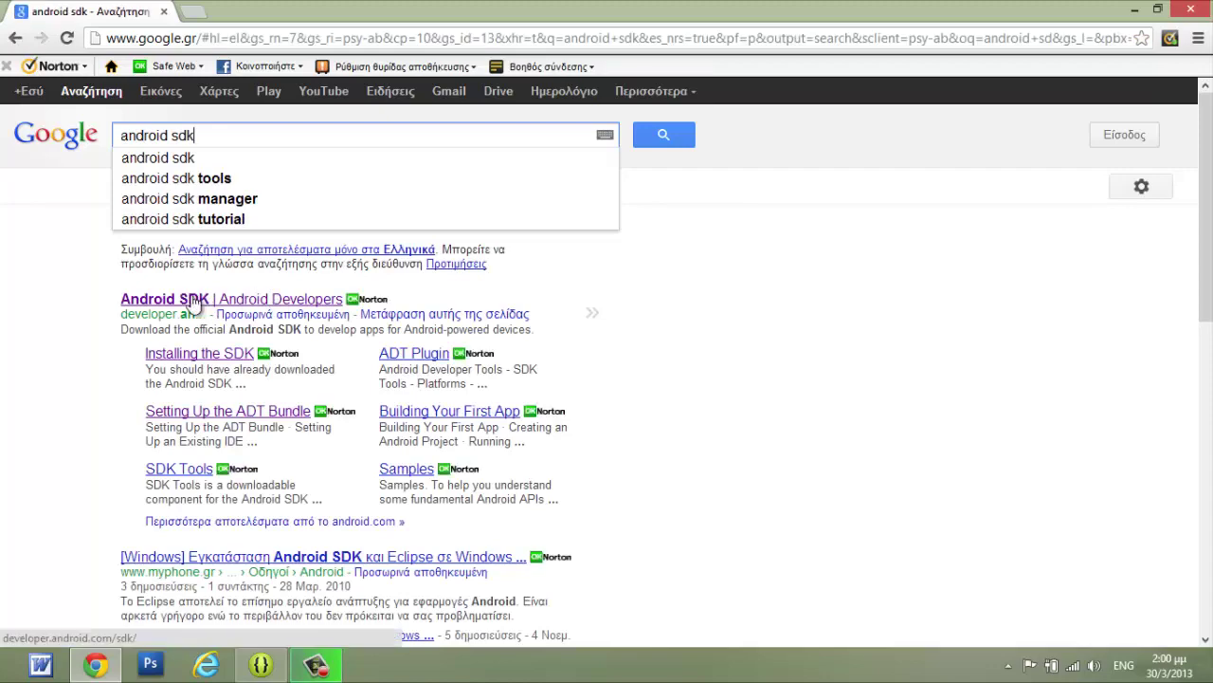
click(193, 301)
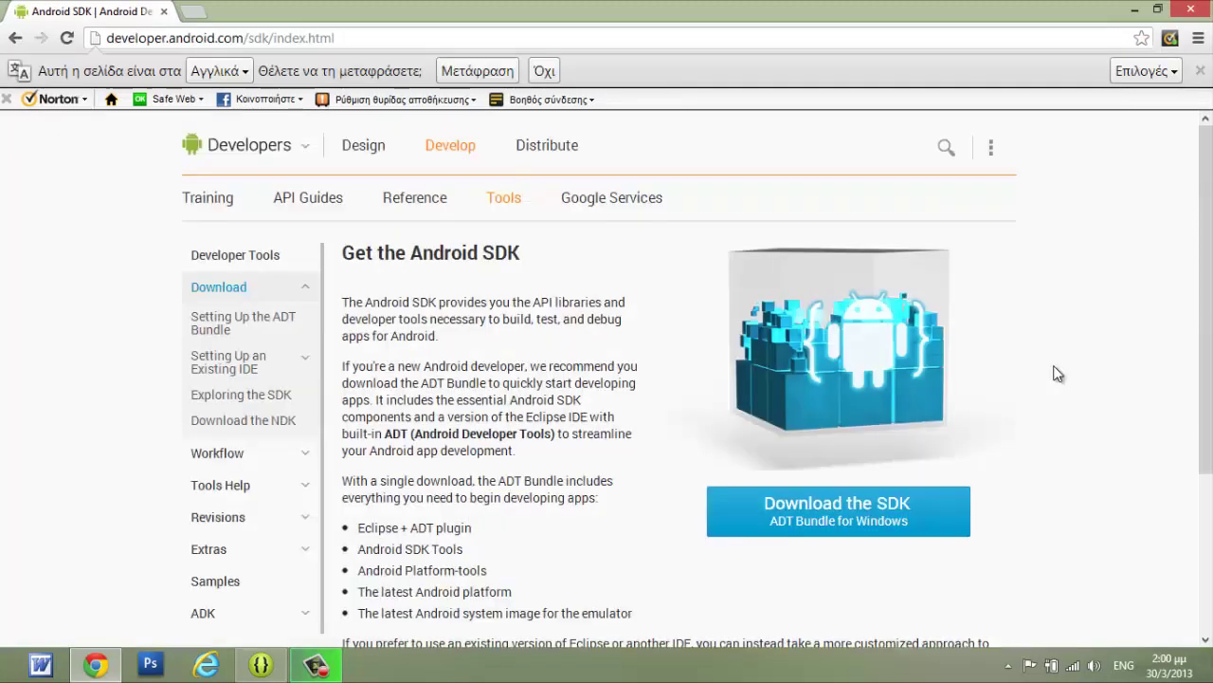
scroll(1056, 370, down, 1)
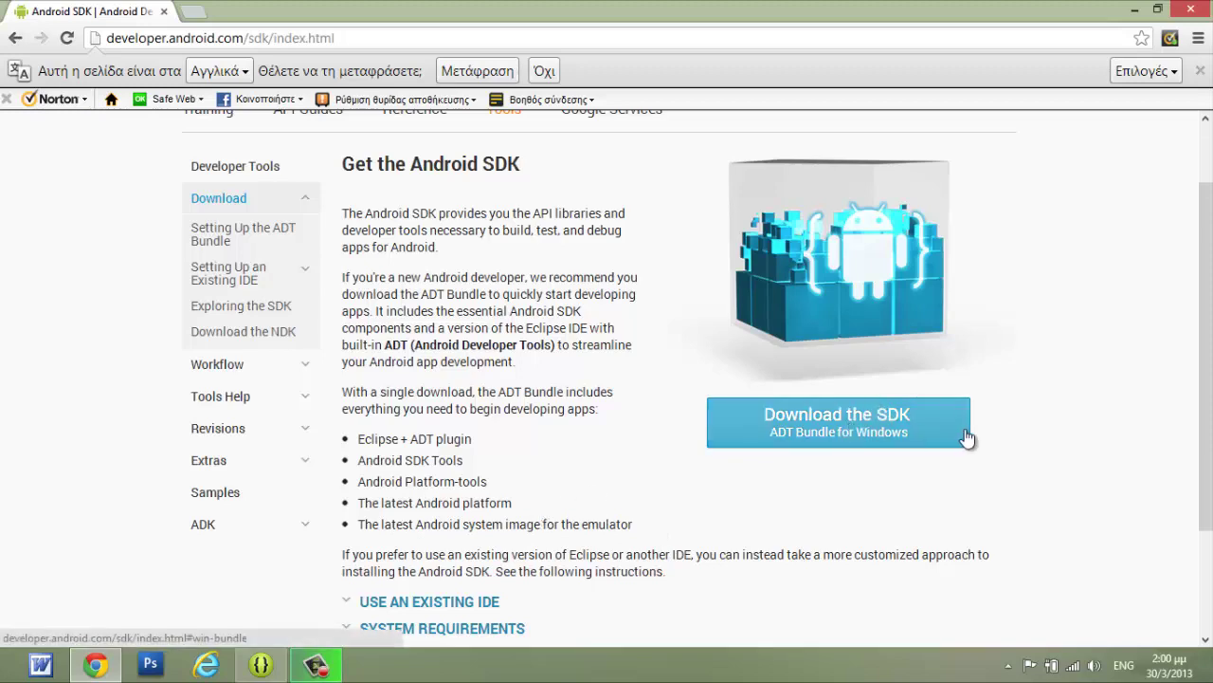
Step: Accept the SDK terms, download the 64-bit ADT Bundle for Windows, and list all downloads
click(878, 423)
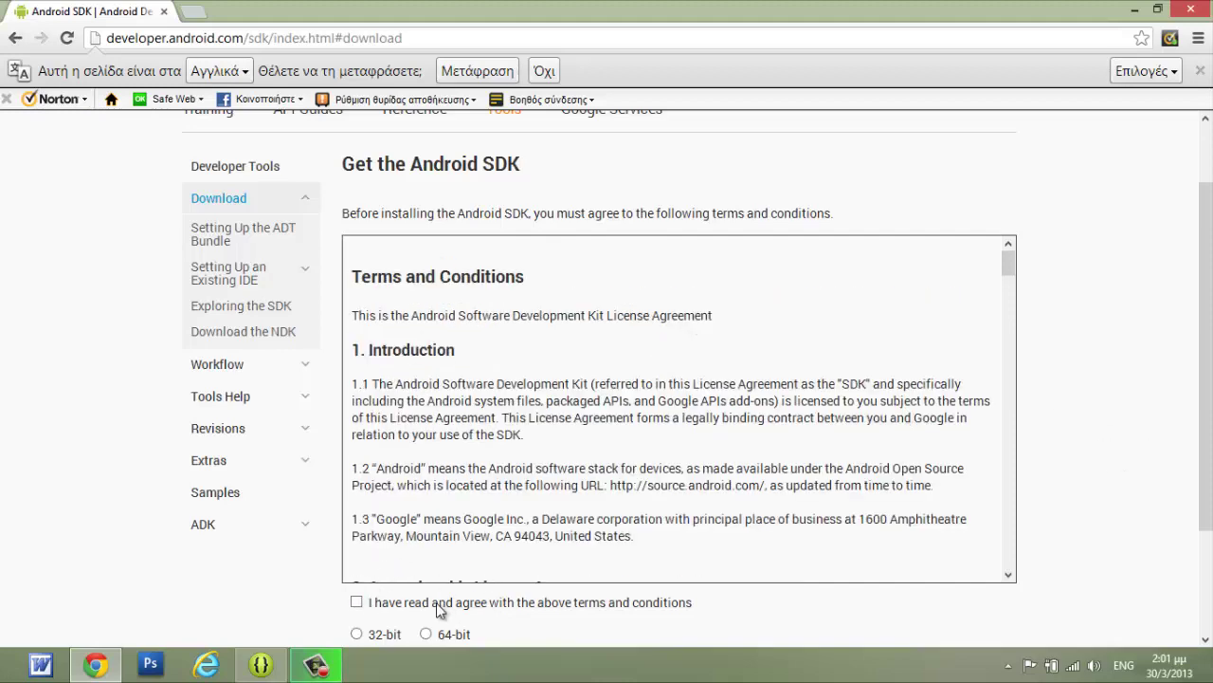
click(358, 604)
scroll(688, 620, down, 2)
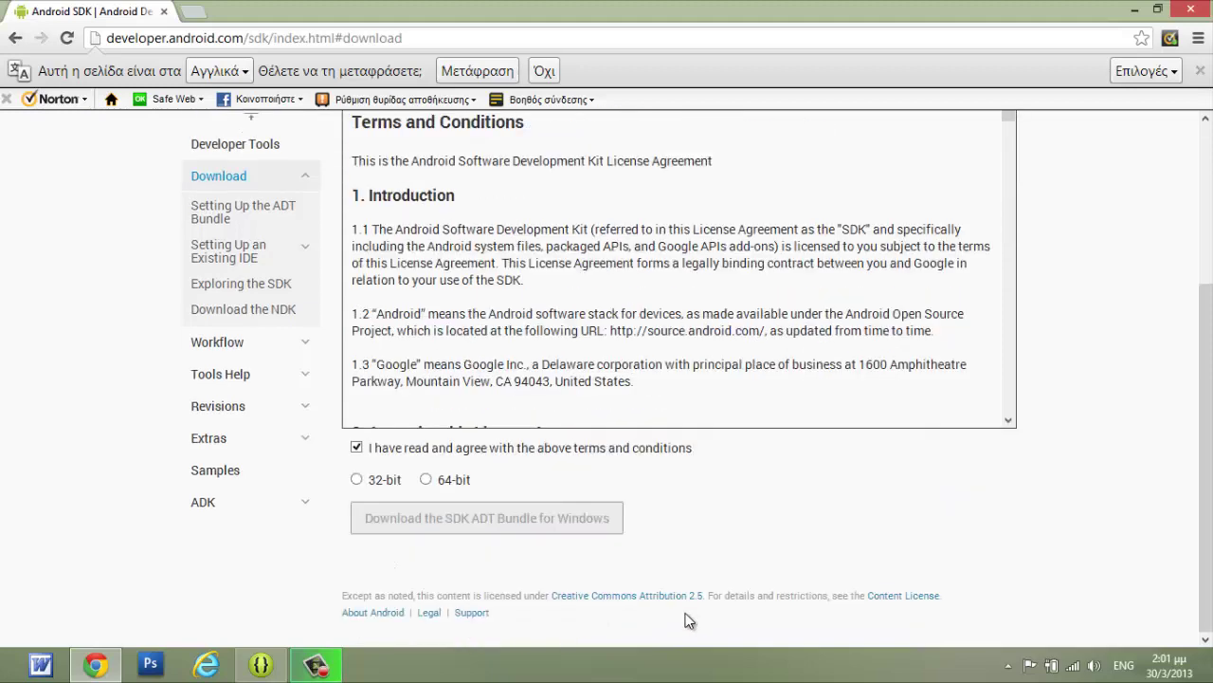
click(427, 480)
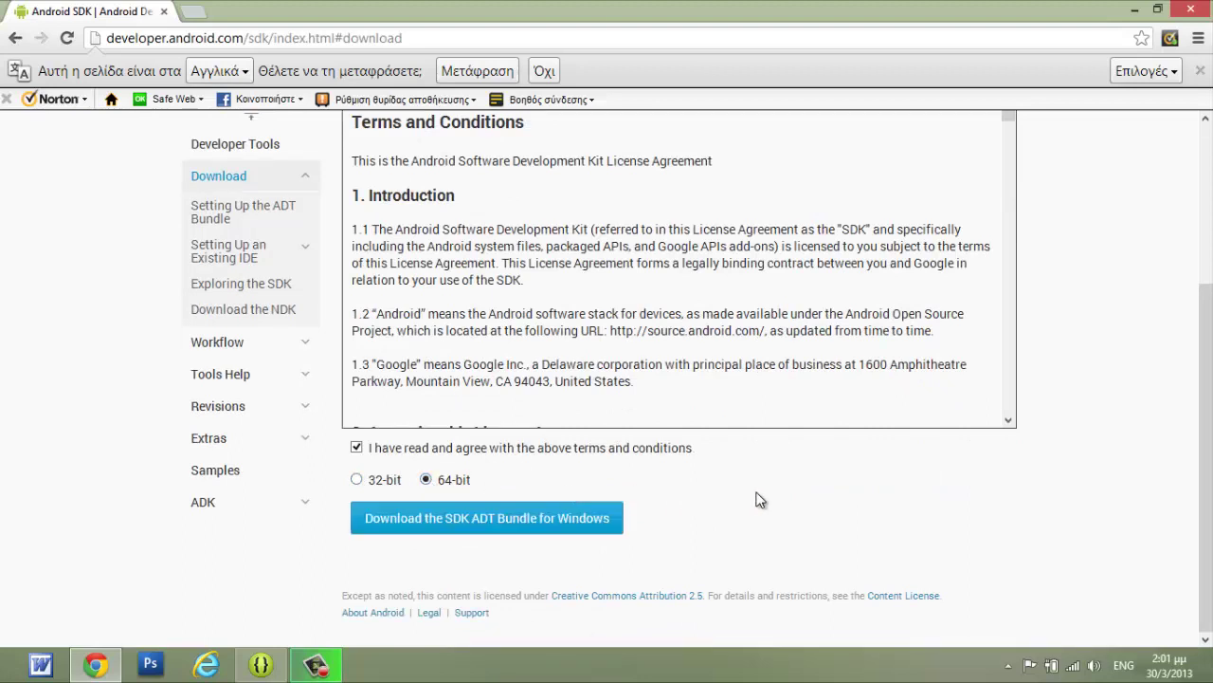
click(454, 527)
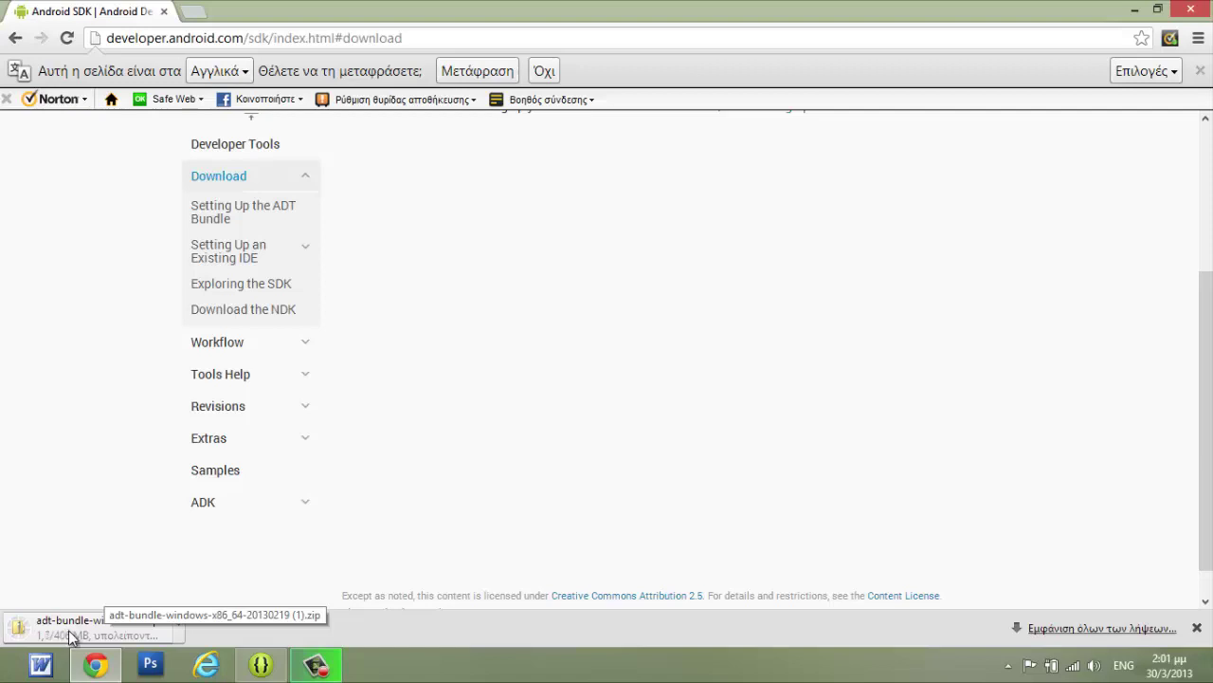
click(1068, 630)
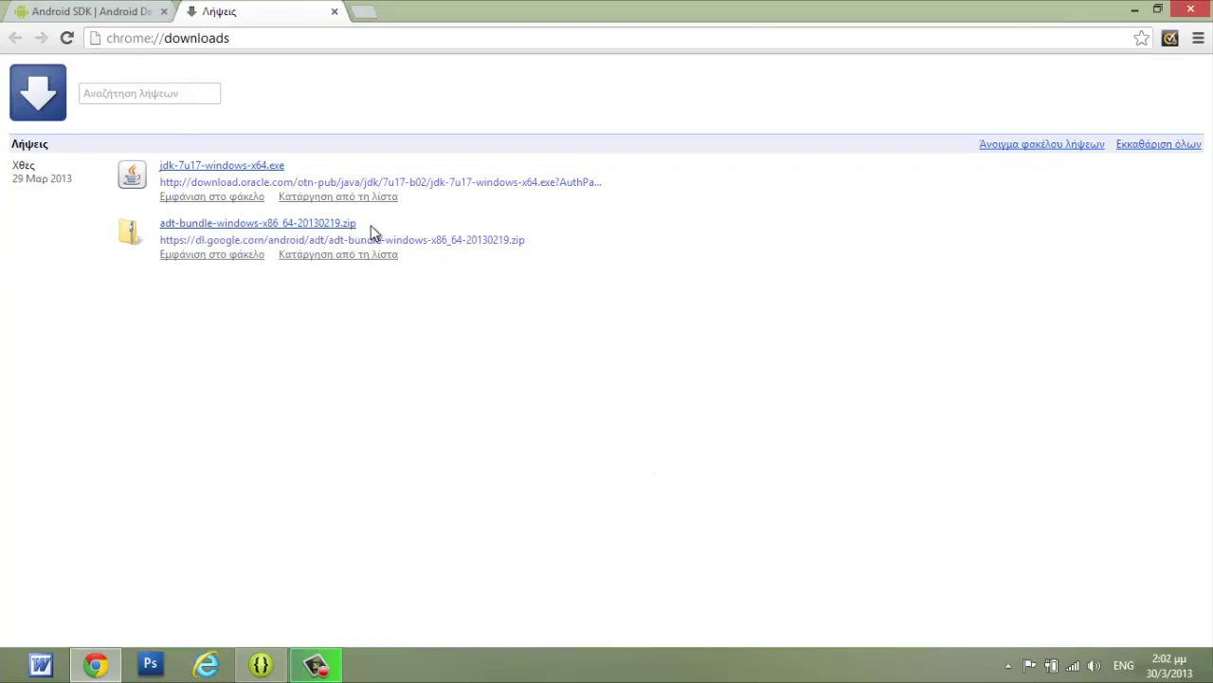
Step: Copy the adt-bundle zip from the Downloads folder
click(203, 256)
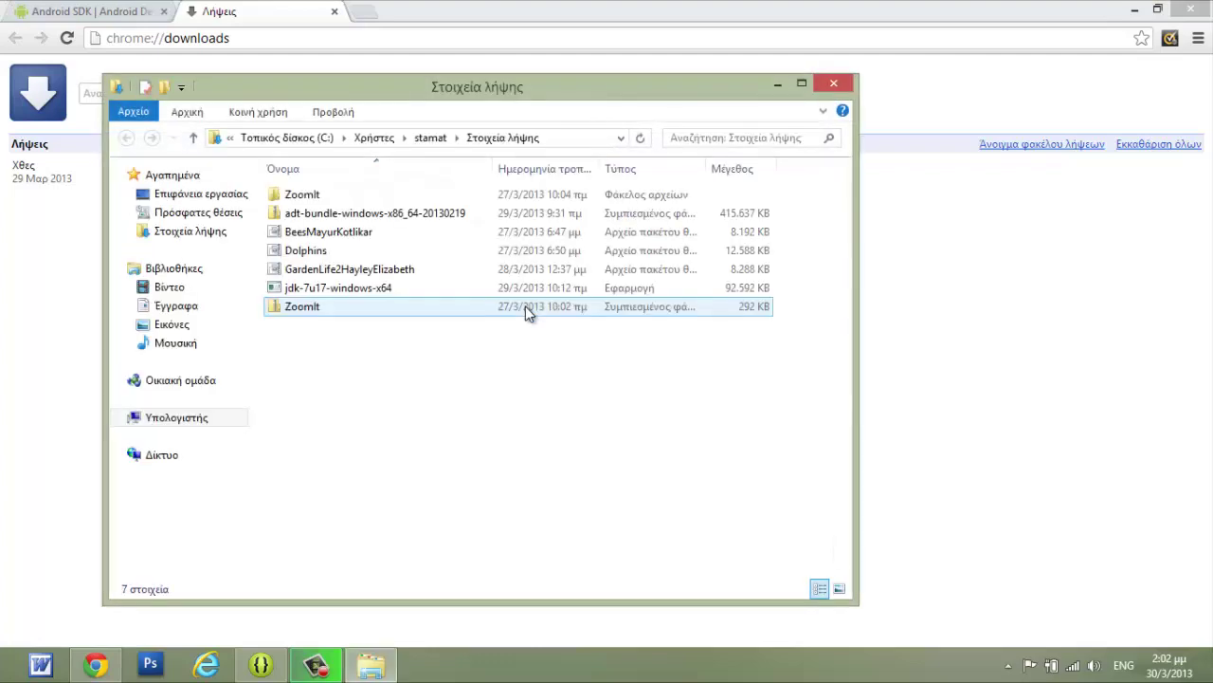
right_click(386, 214)
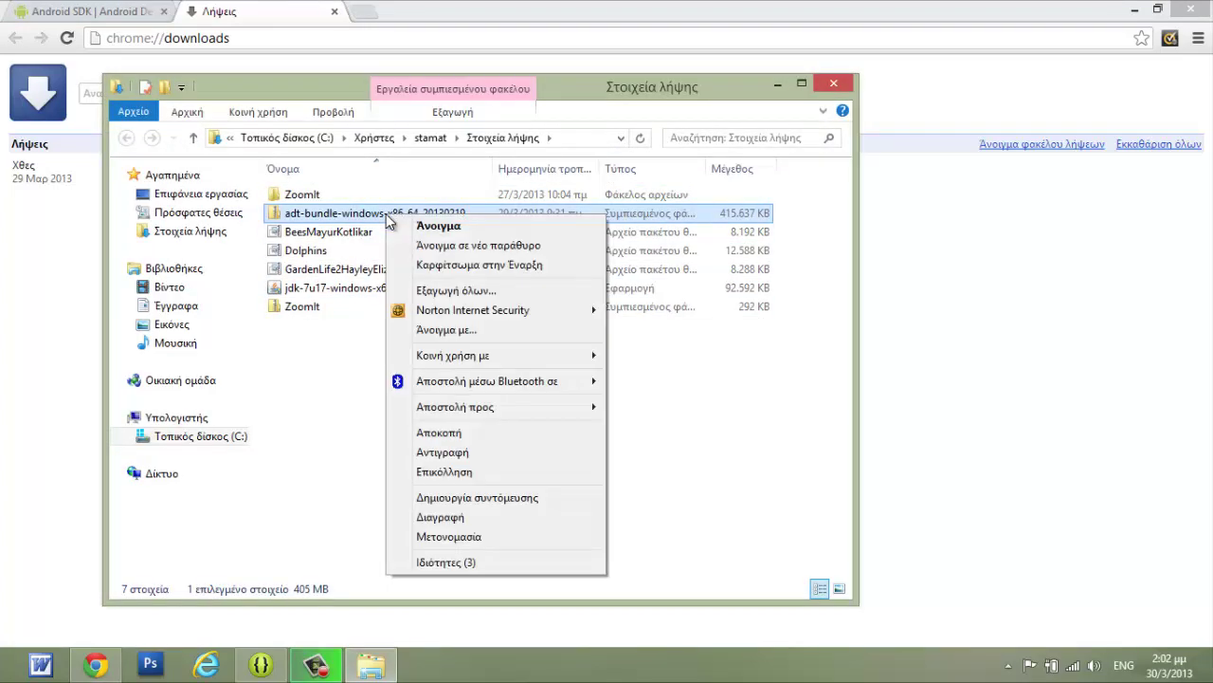
click(447, 453)
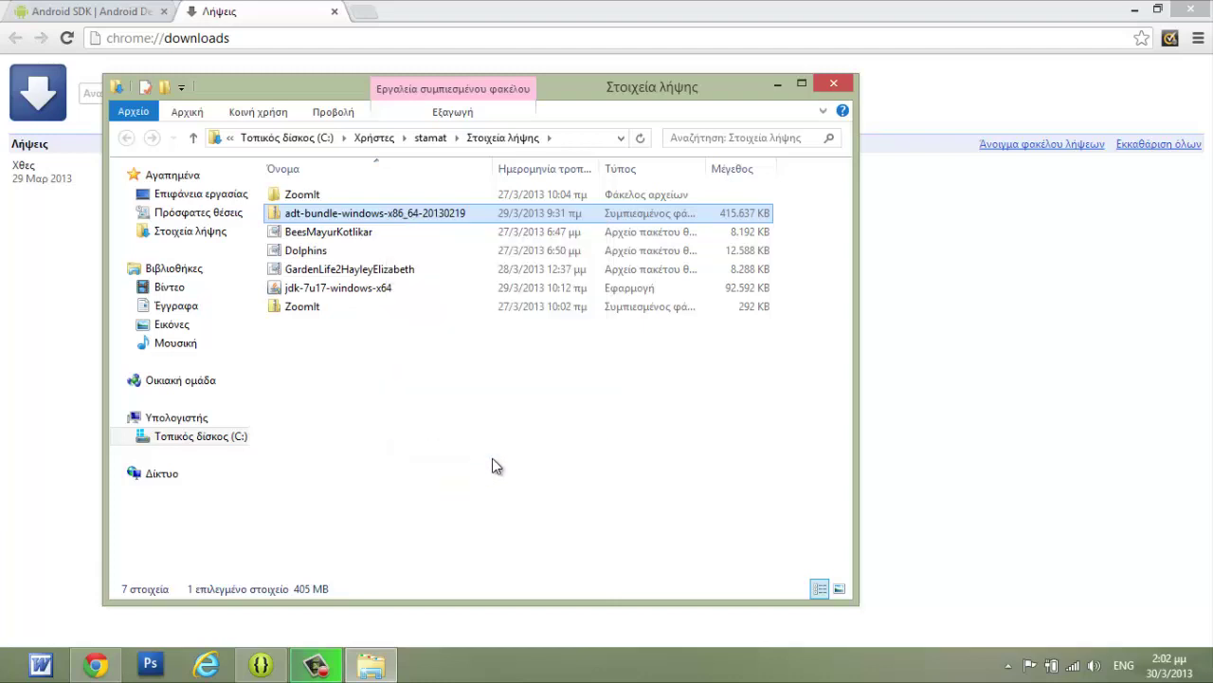
Step: Open the apps folder on Local Disk (C:) and select the adt-bundle zip
click(194, 438)
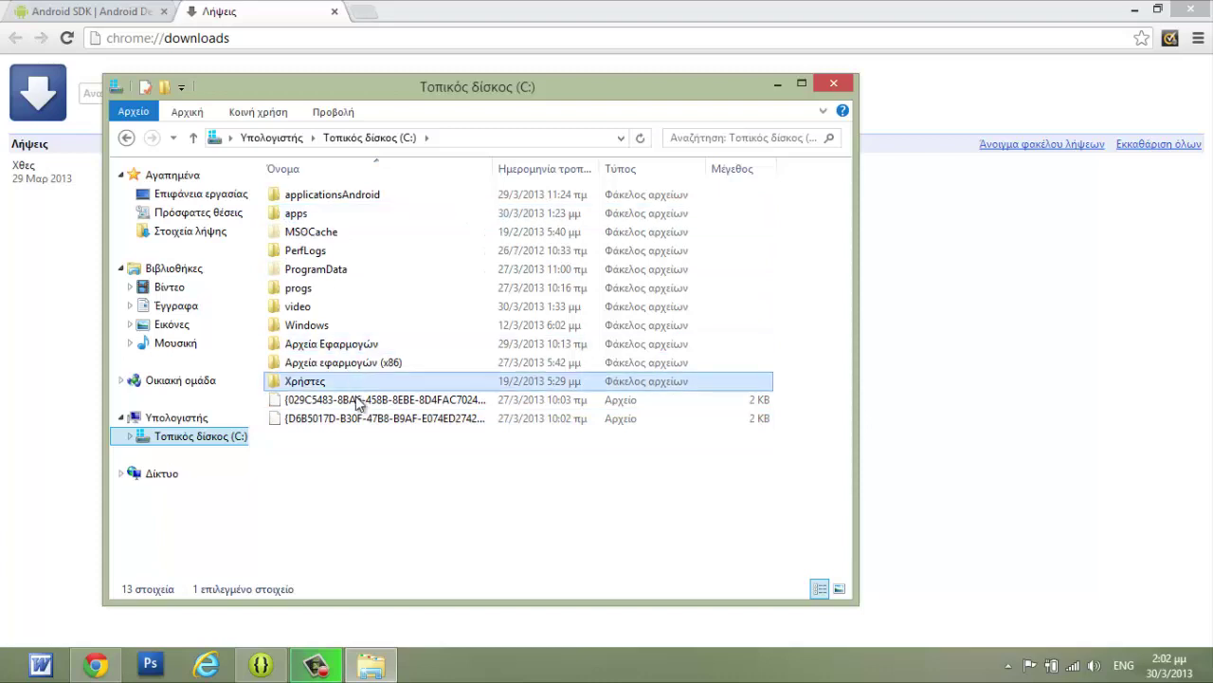
right_click(353, 488)
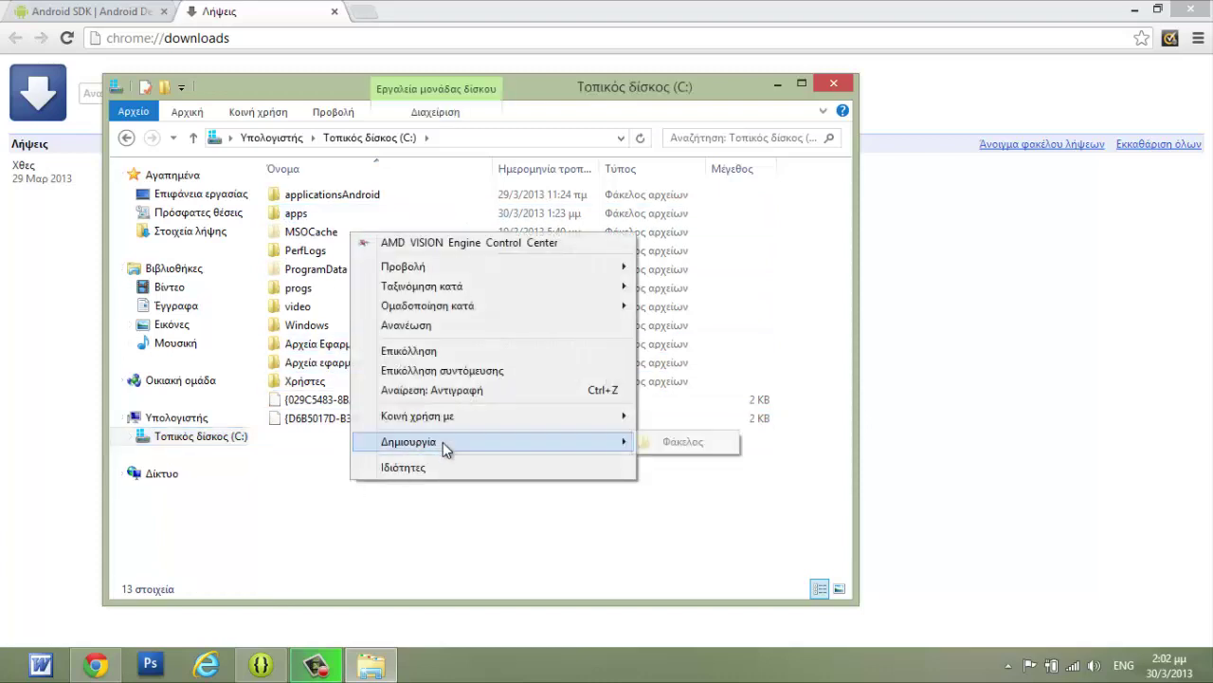
click(329, 507)
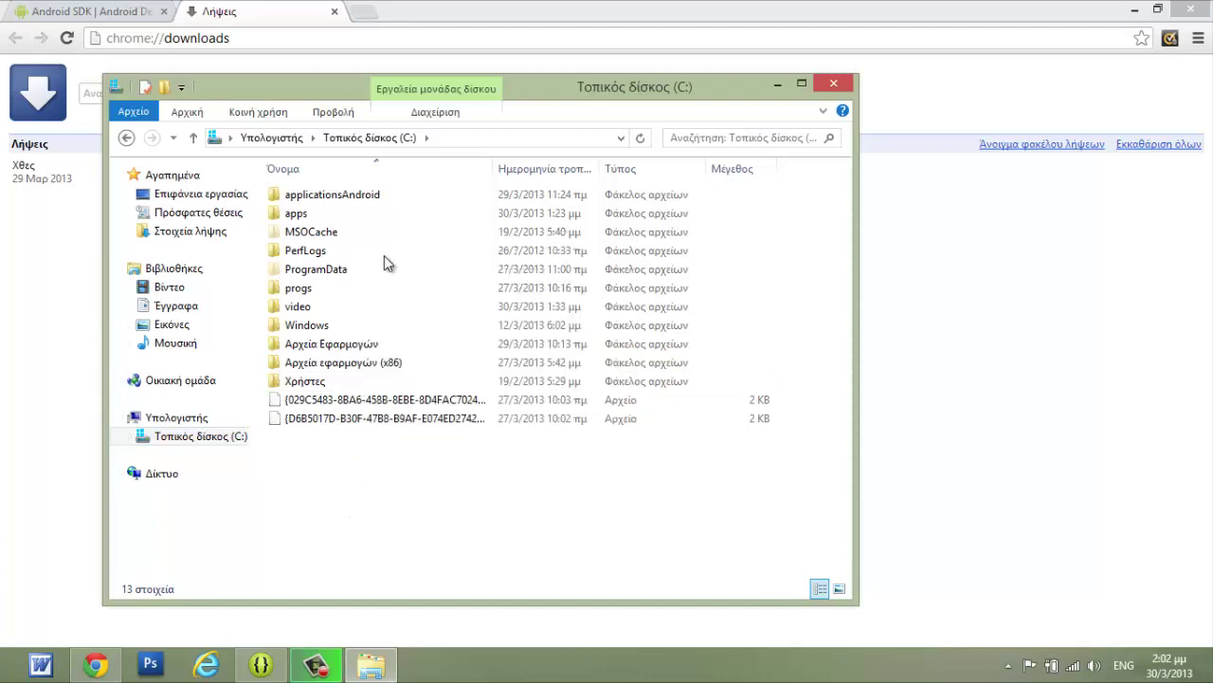
double_click(301, 221)
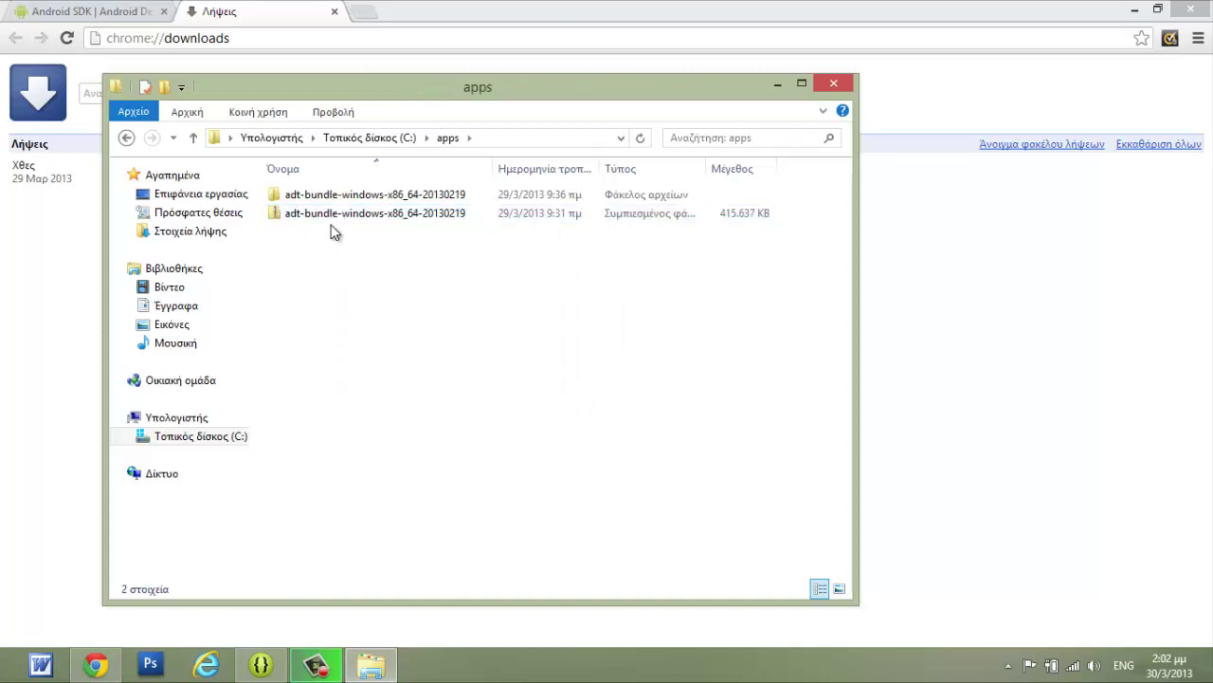
click(453, 220)
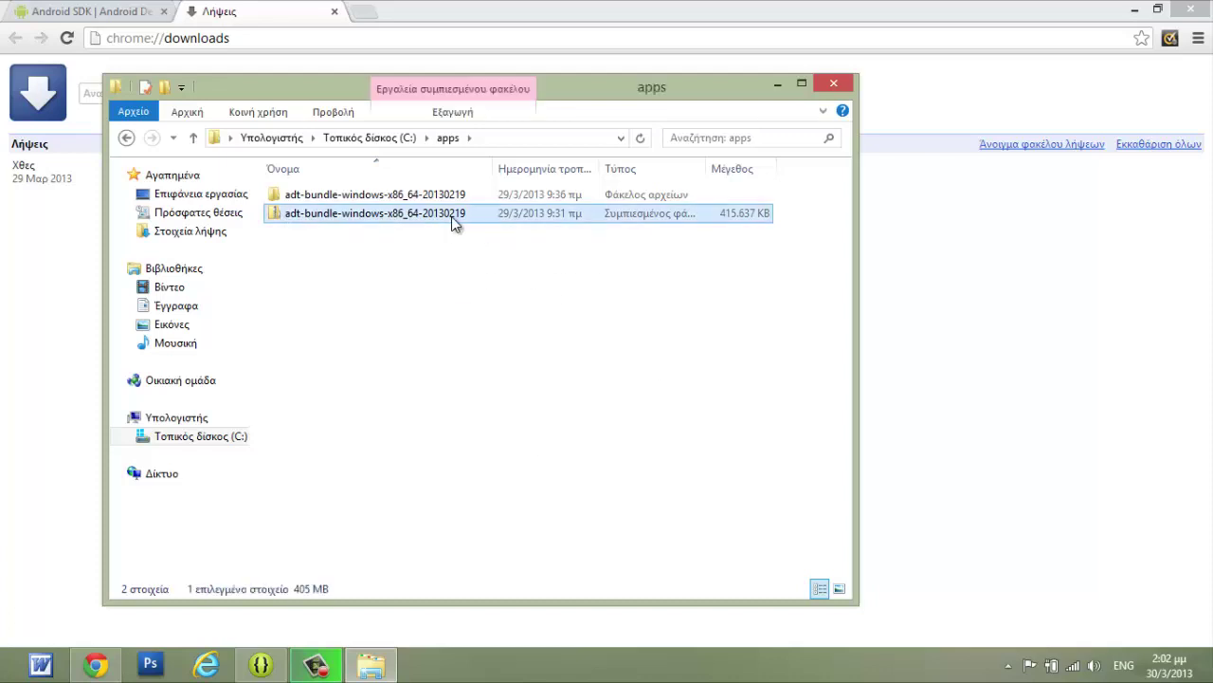
Step: Browse into adt-bundle > adt-bundle > eclipse, then bring Chrome's Downloads page forward
right_click(453, 220)
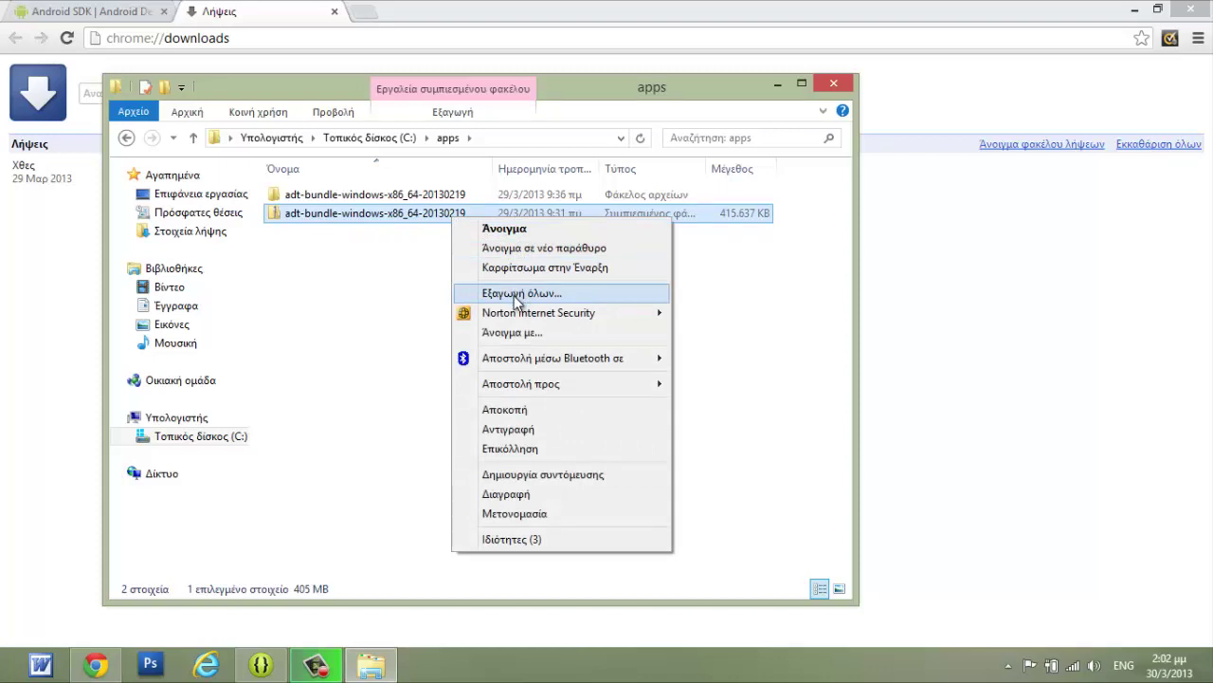
click(347, 298)
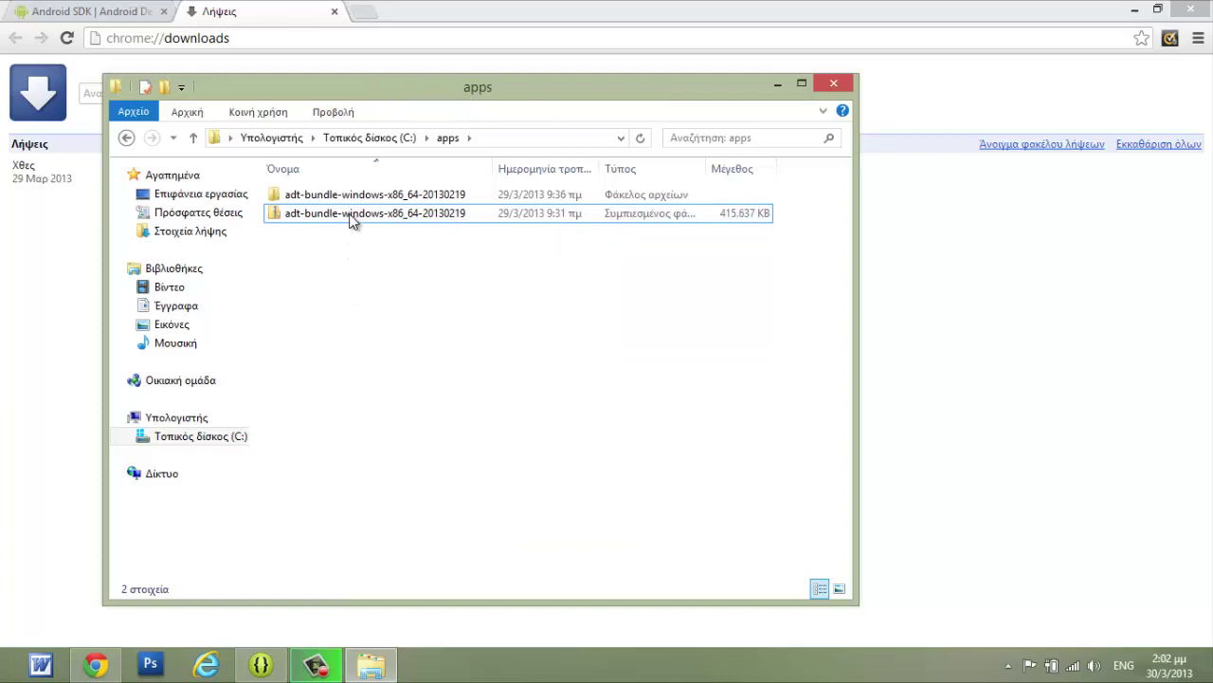
double_click(320, 195)
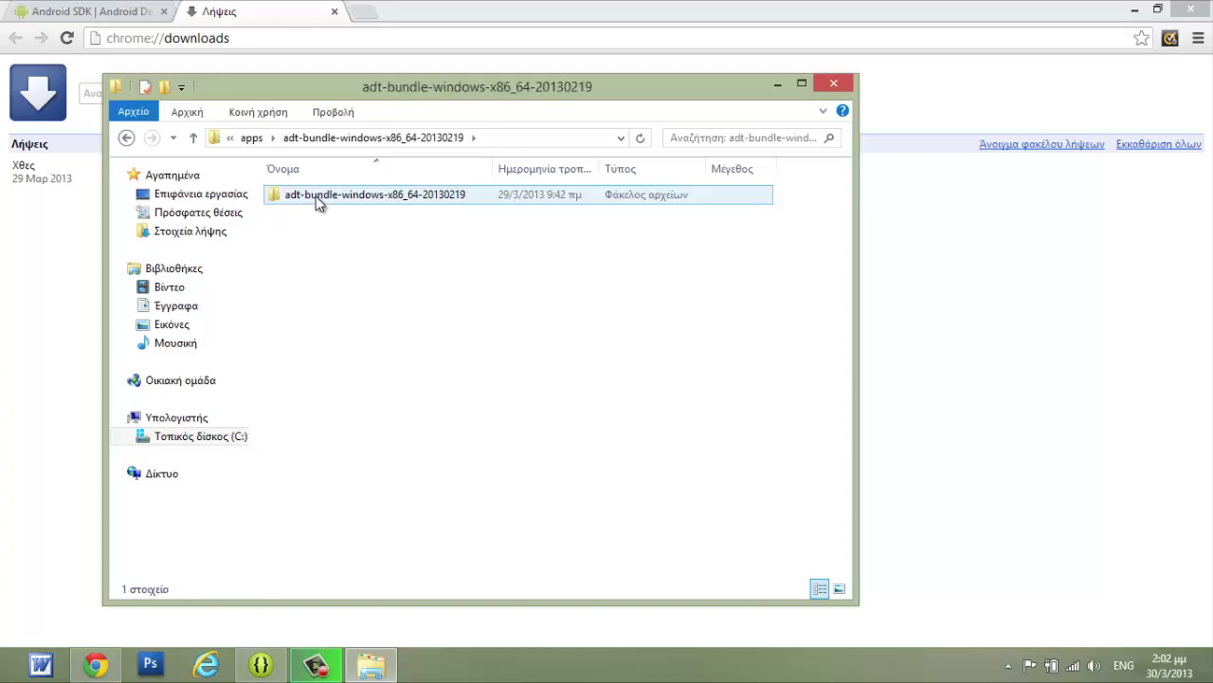
double_click(320, 198)
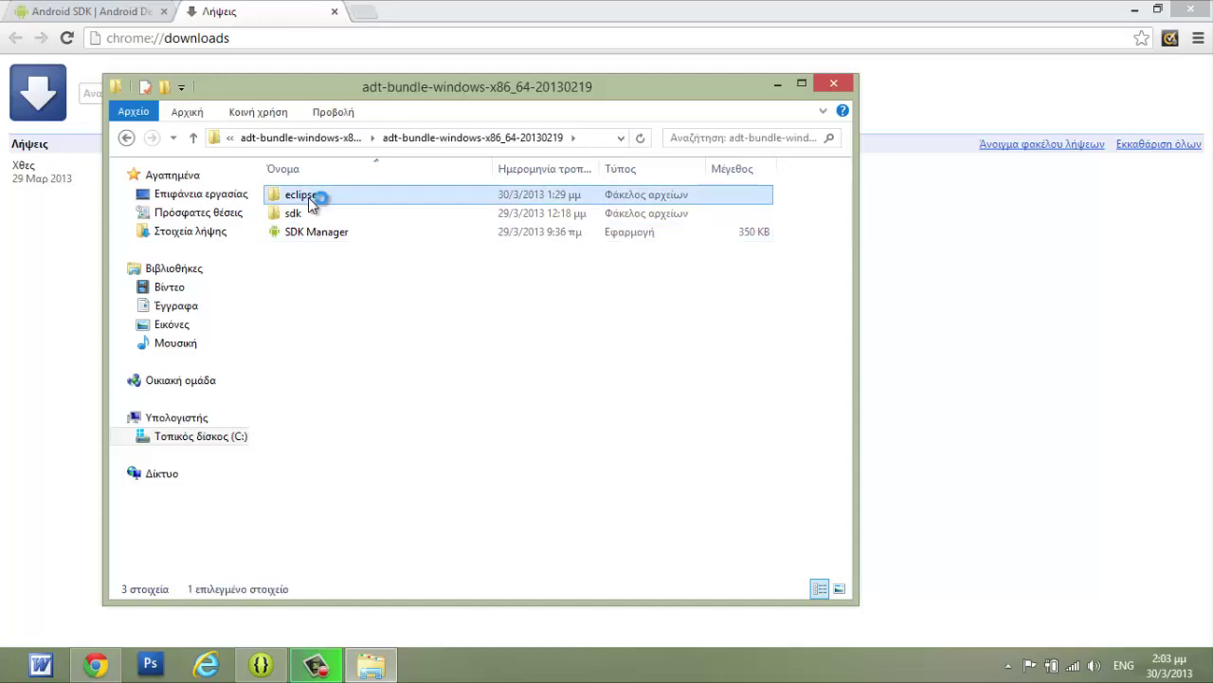
double_click(310, 199)
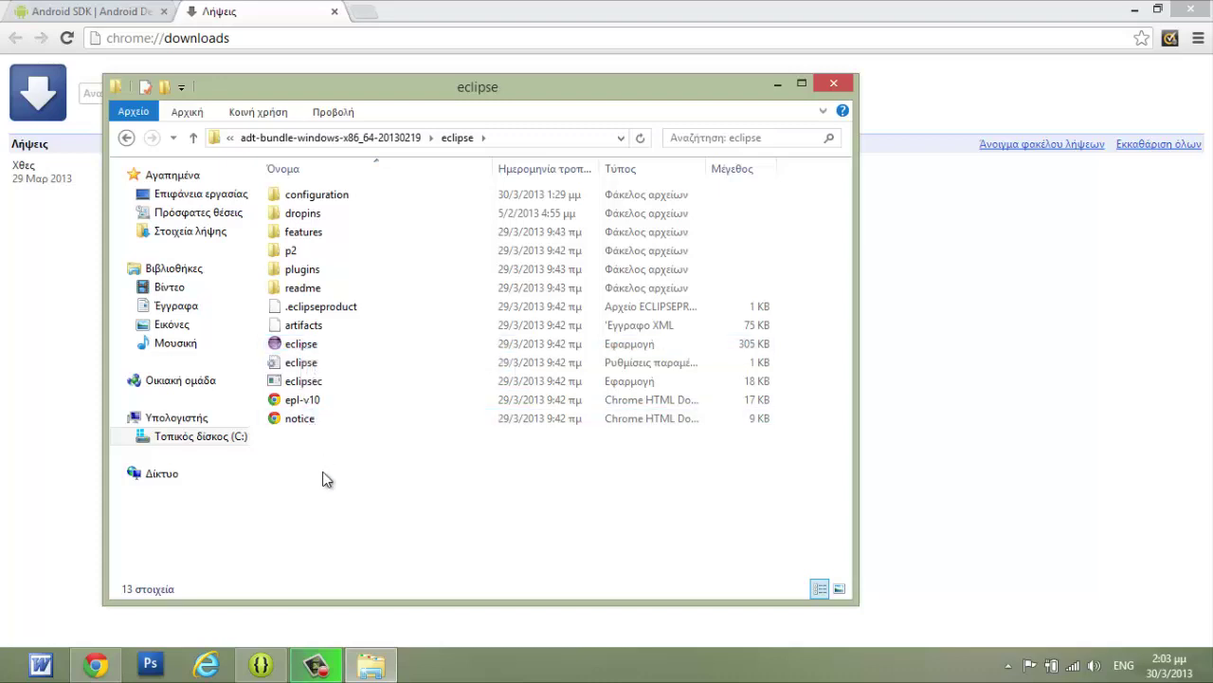
click(288, 10)
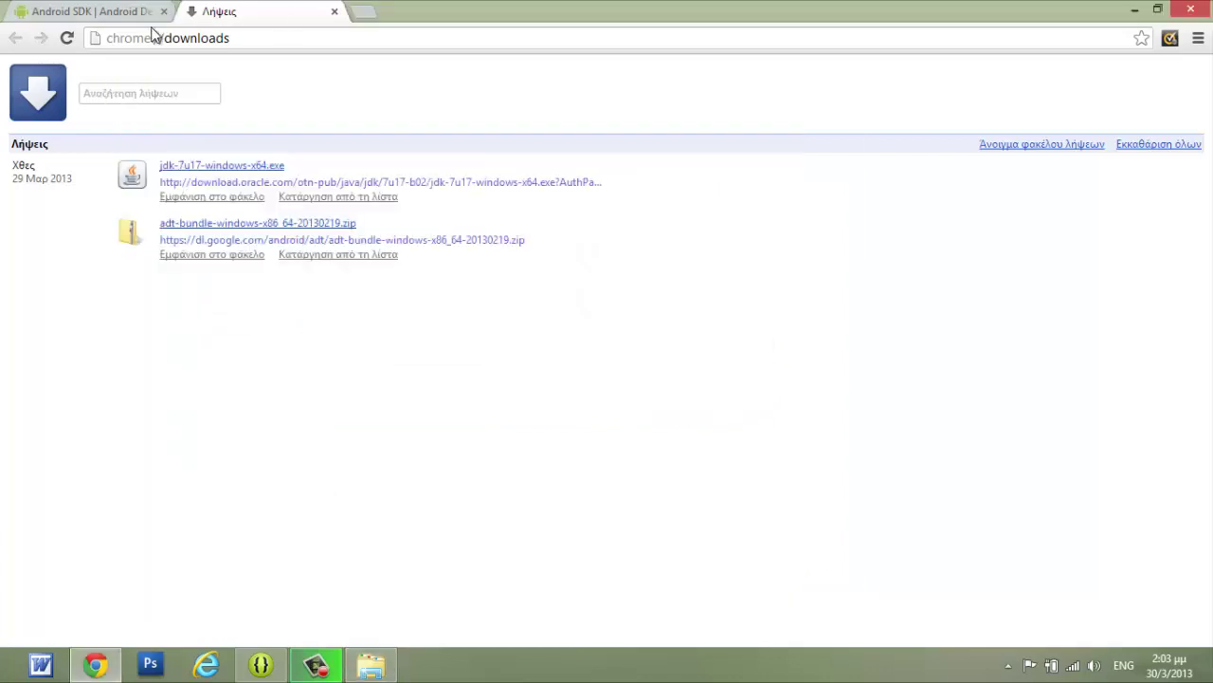
Step: Return to the Google homepage and search for 'java se'
click(76, 15)
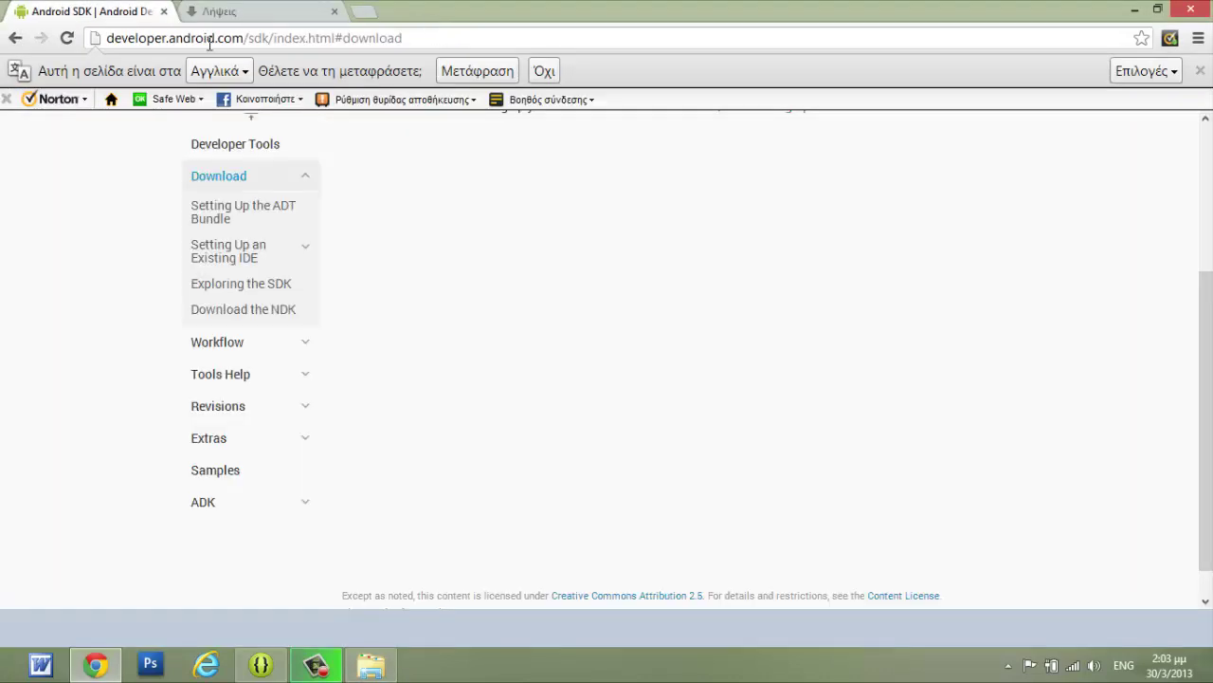
click(15, 40)
text(java)
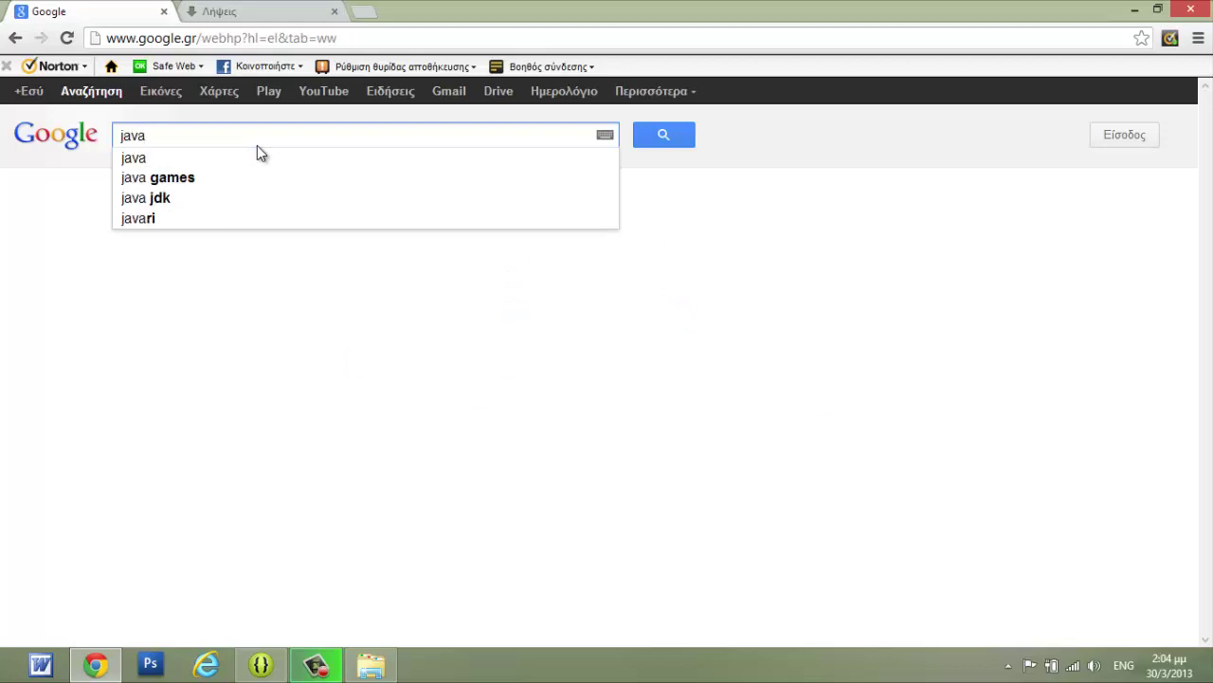
text( se)
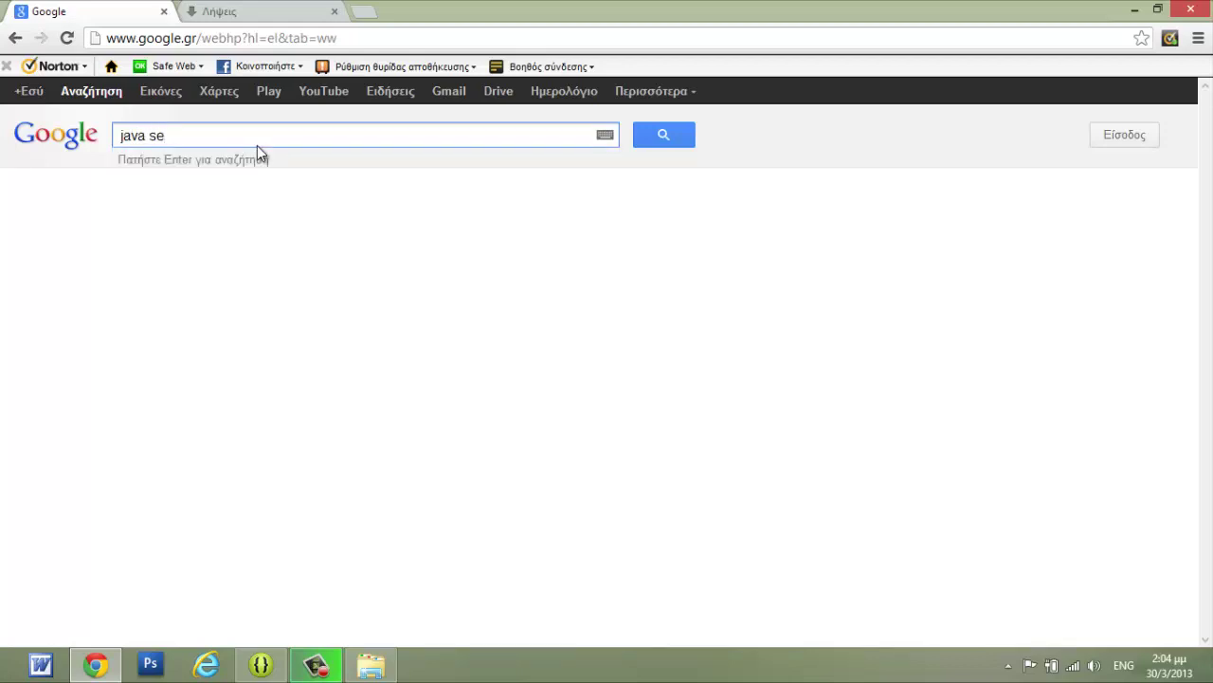
key(Return)
Step: Open Oracle's Java SE Downloads result and go to the JDK 7u17 download page
click(189, 287)
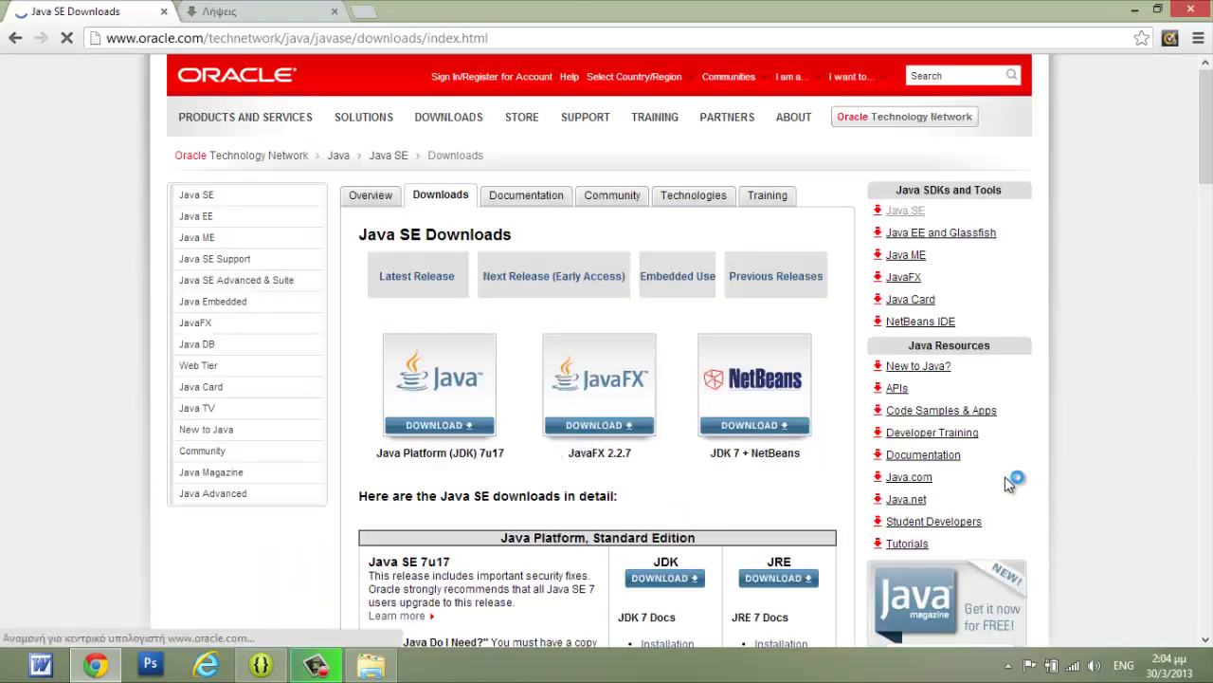
scroll(1087, 481, down, 2)
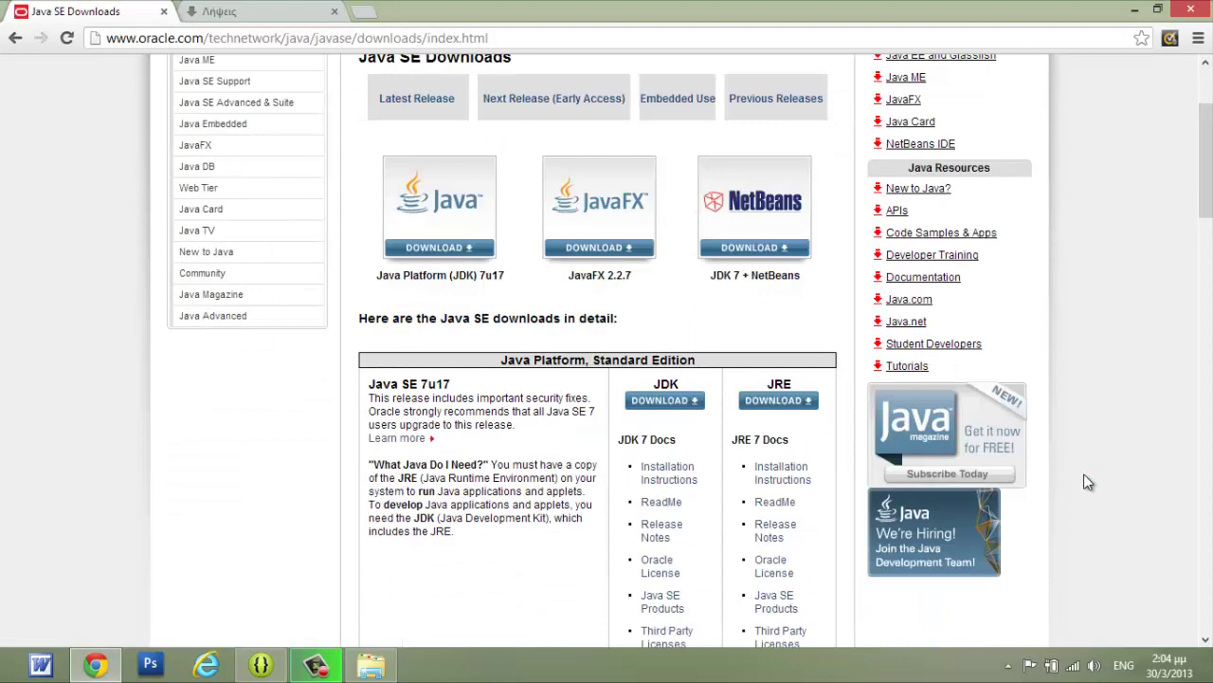
scroll(1087, 482, down, 2)
click(697, 258)
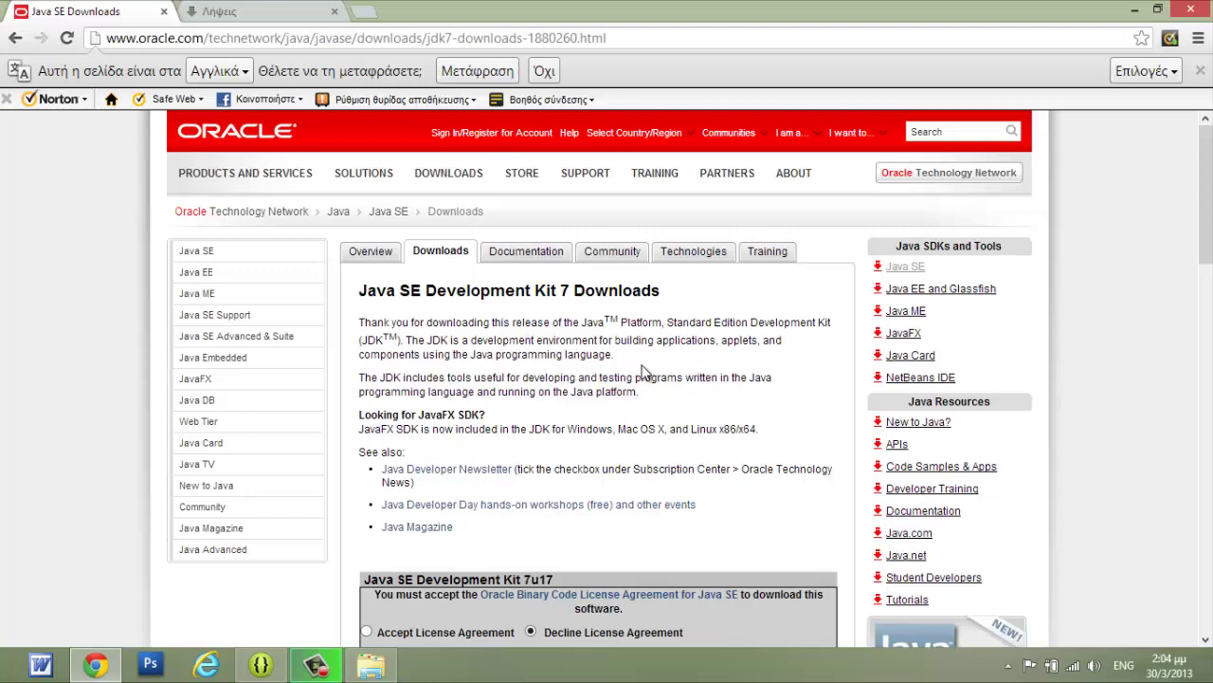
Step: Accept Oracle's licence, download jdk-7u17-windows-x64.exe, and show all downloads
scroll(642, 371, down, 1)
scroll(642, 371, up, 1)
drag(1206, 213, 1211, 319)
click(367, 210)
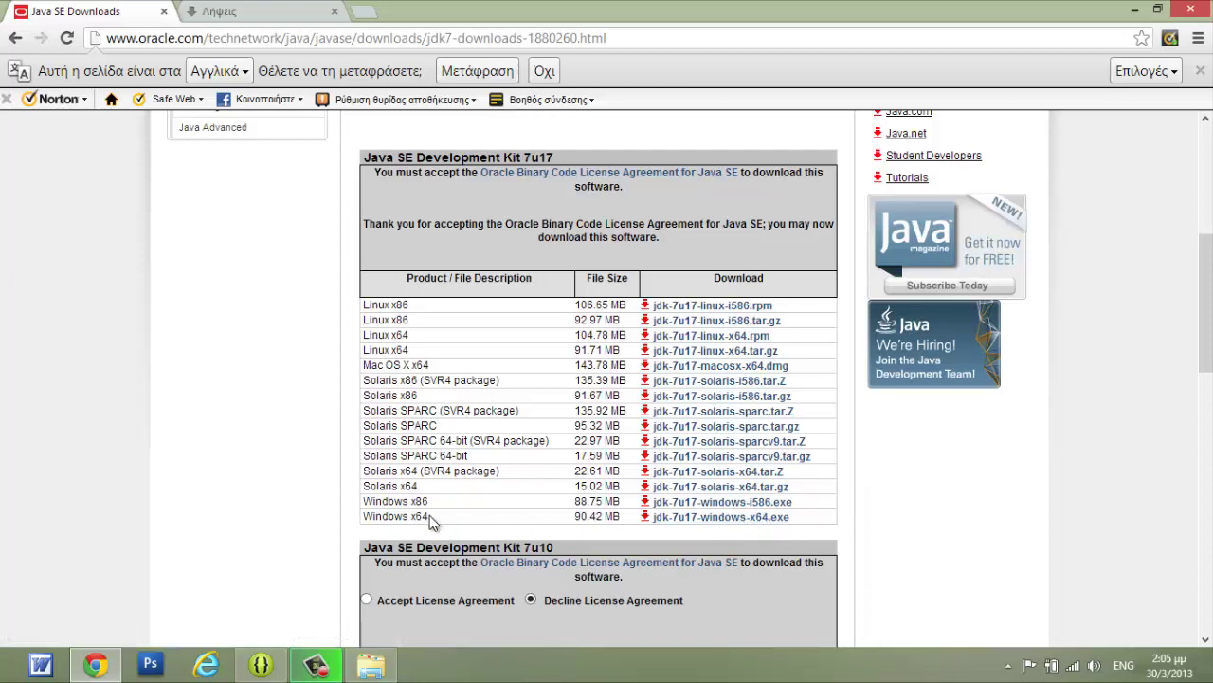
click(690, 519)
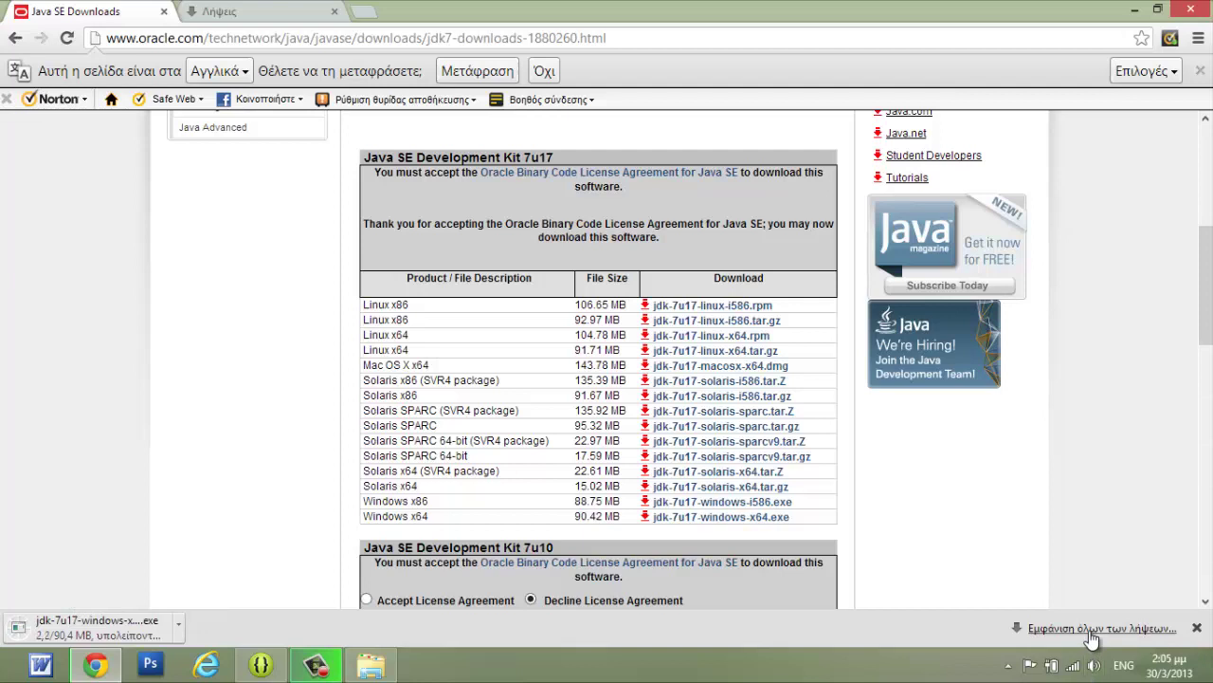
click(1093, 637)
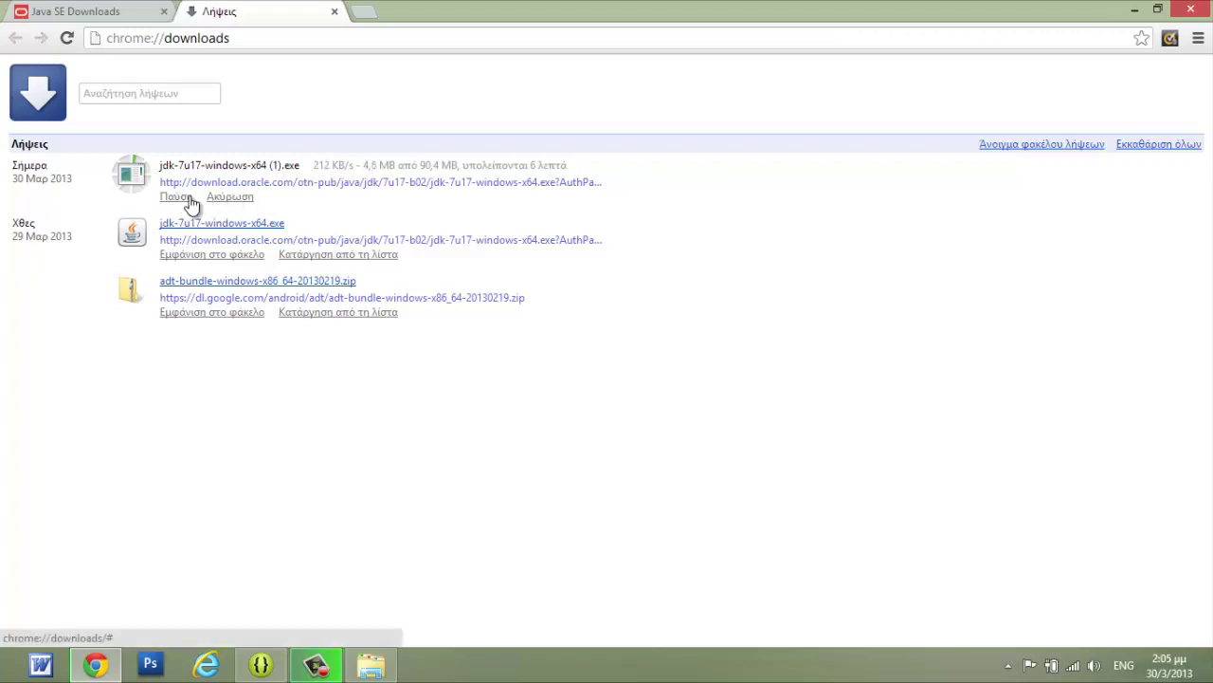
Step: Cancel and remove the duplicate JDK download, then show the earlier JDK installer's folder
click(246, 198)
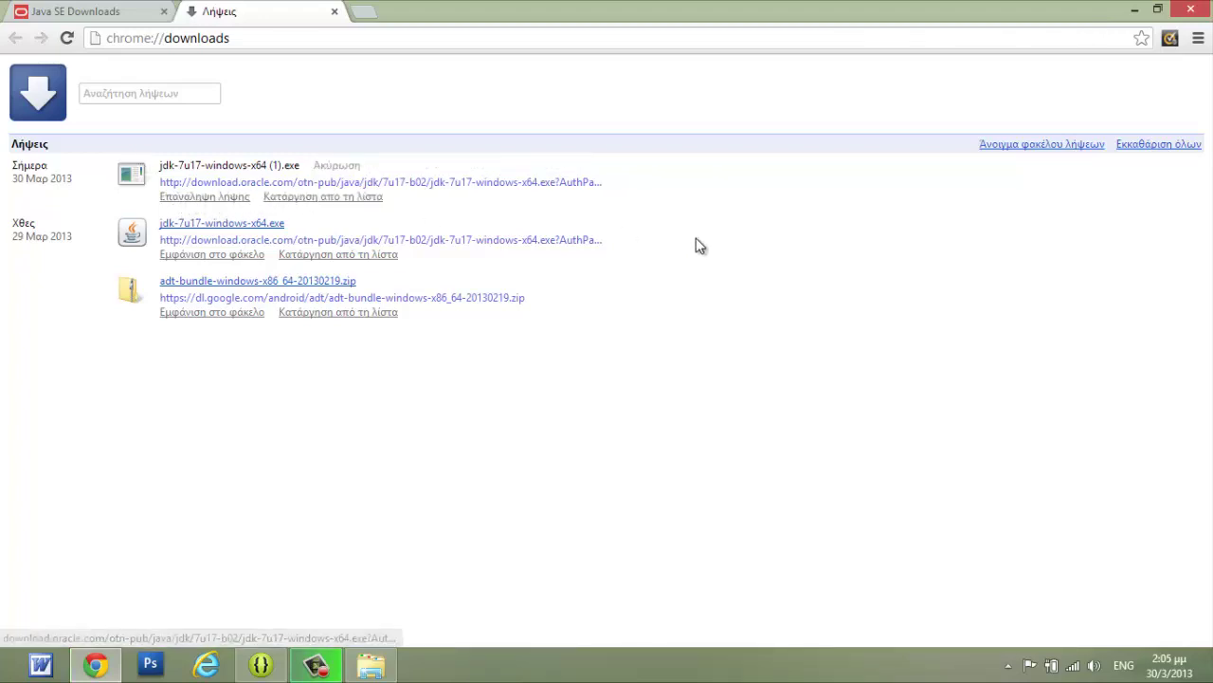
click(353, 199)
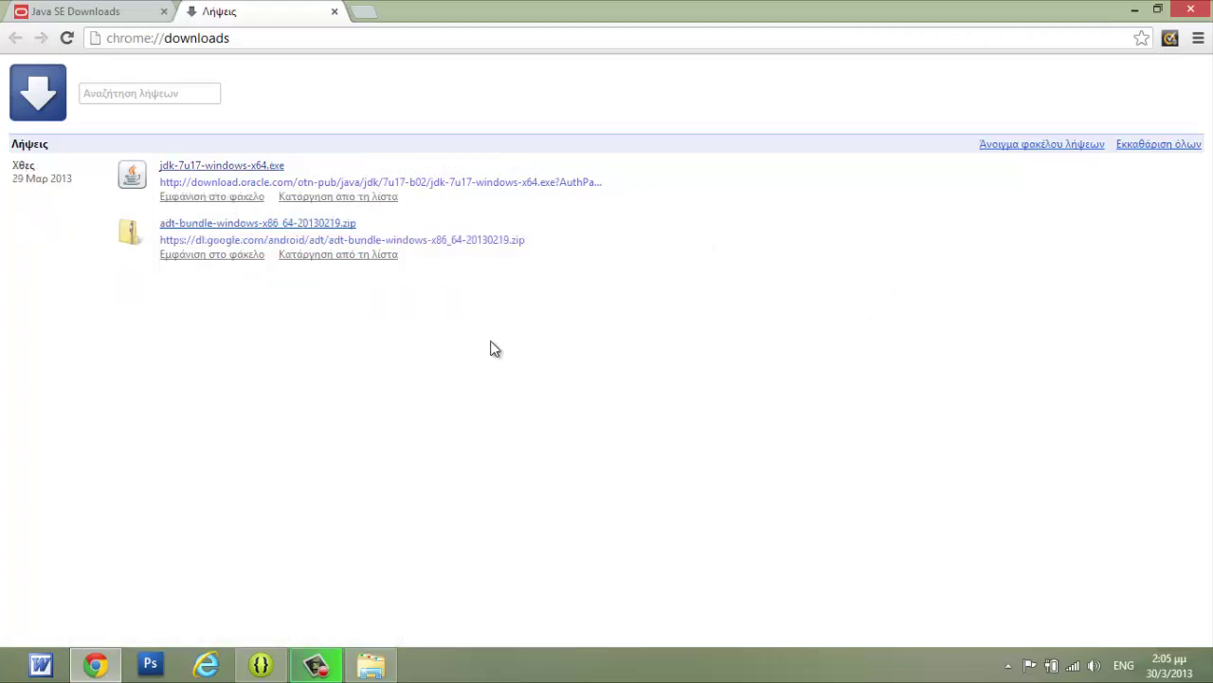
click(237, 199)
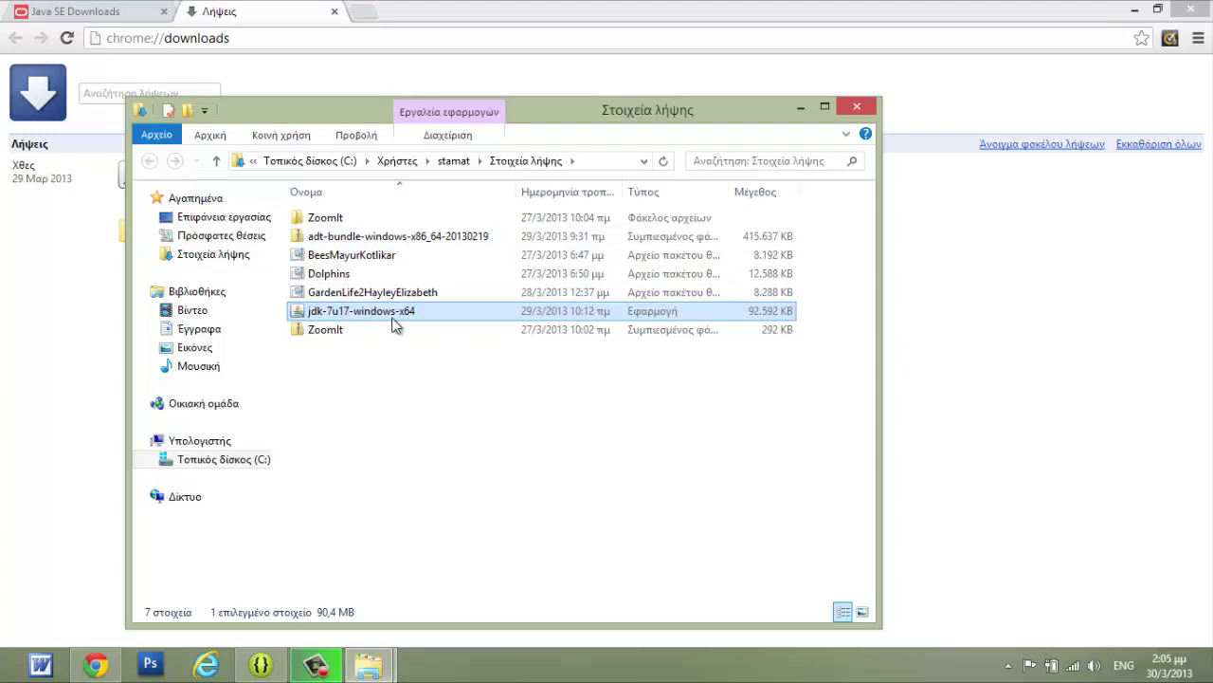
Step: Copy jdk-7u17-windows-x64 from Downloads and paste it into C:\apps
right_click(357, 316)
click(453, 508)
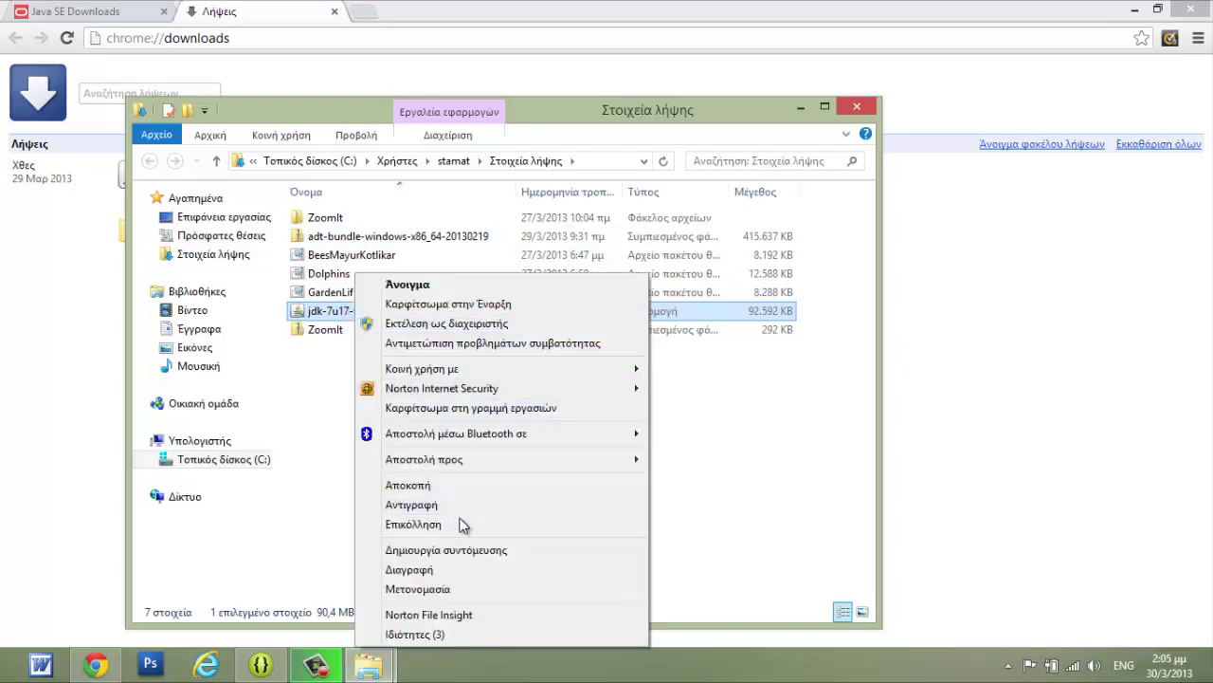
click(224, 459)
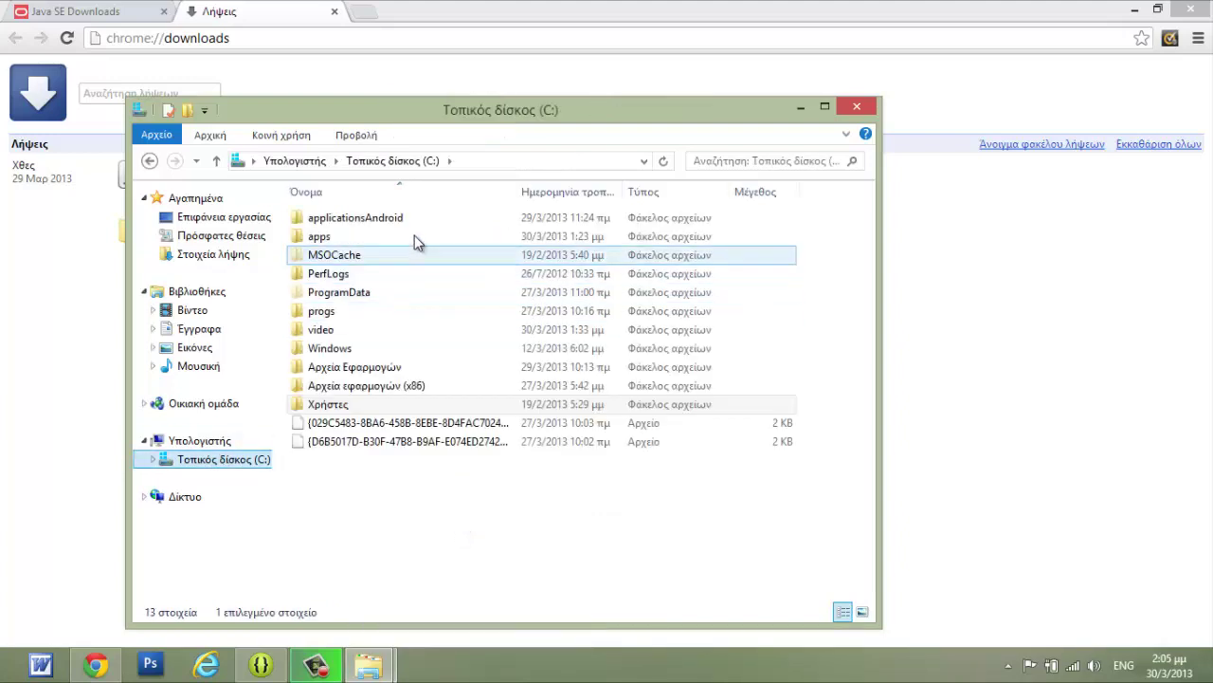
click(385, 236)
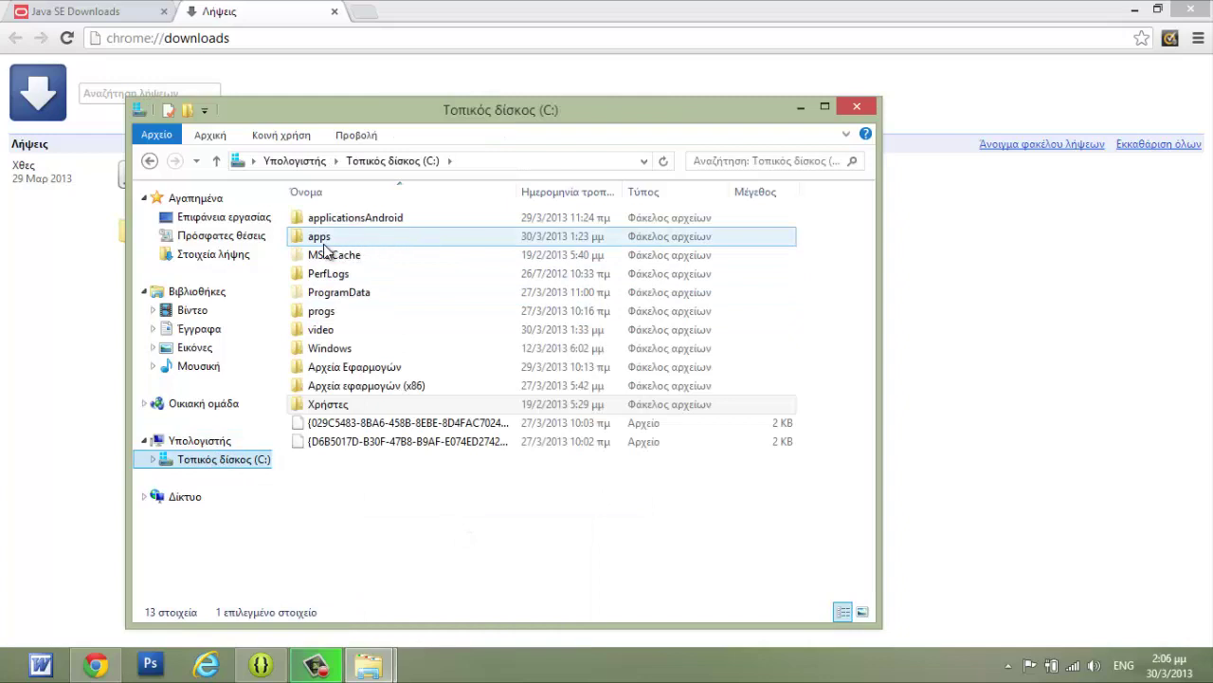
double_click(322, 238)
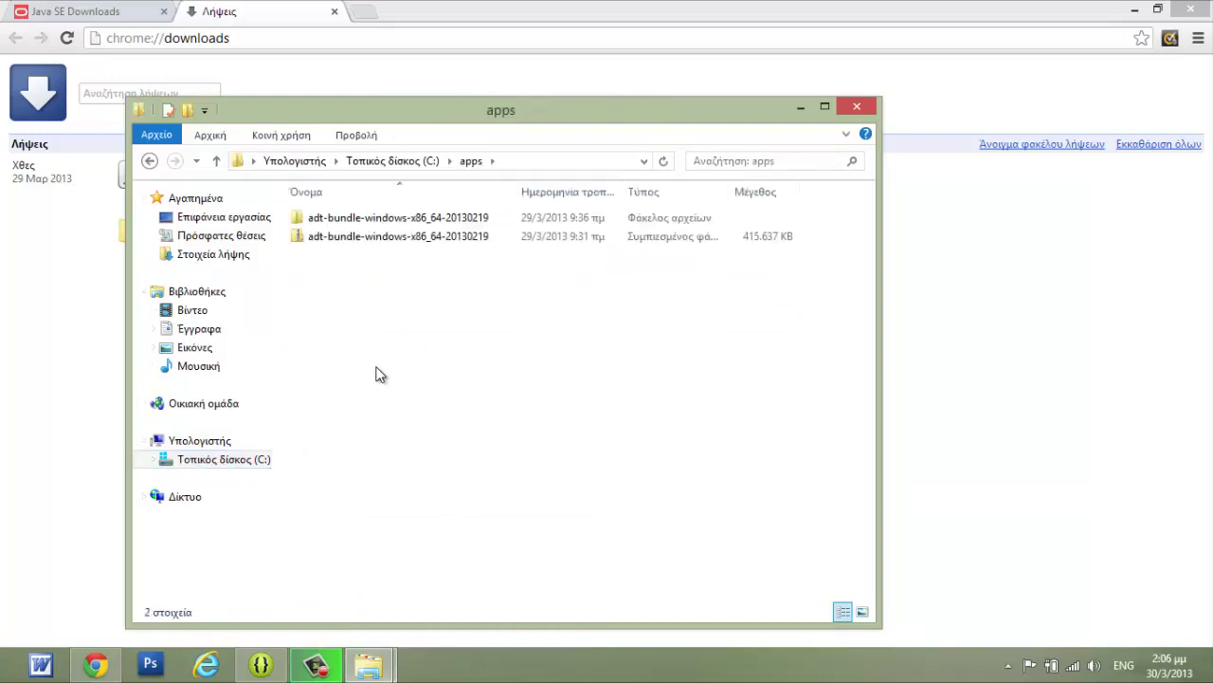
right_click(410, 304)
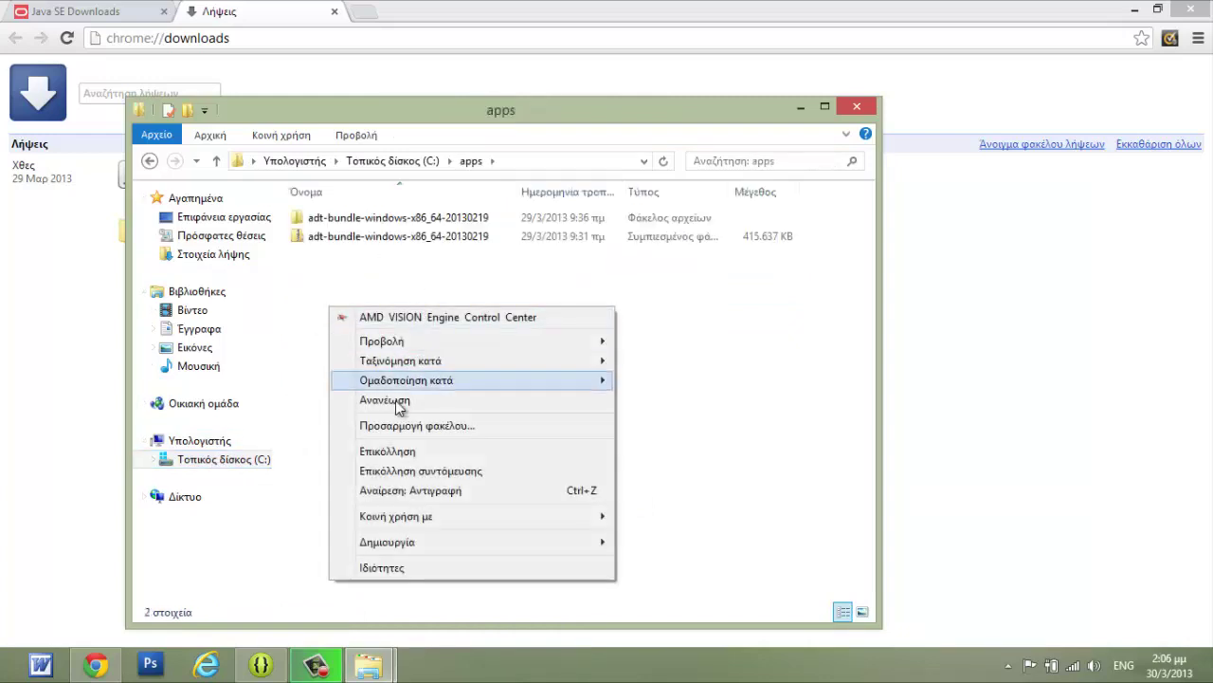
click(403, 455)
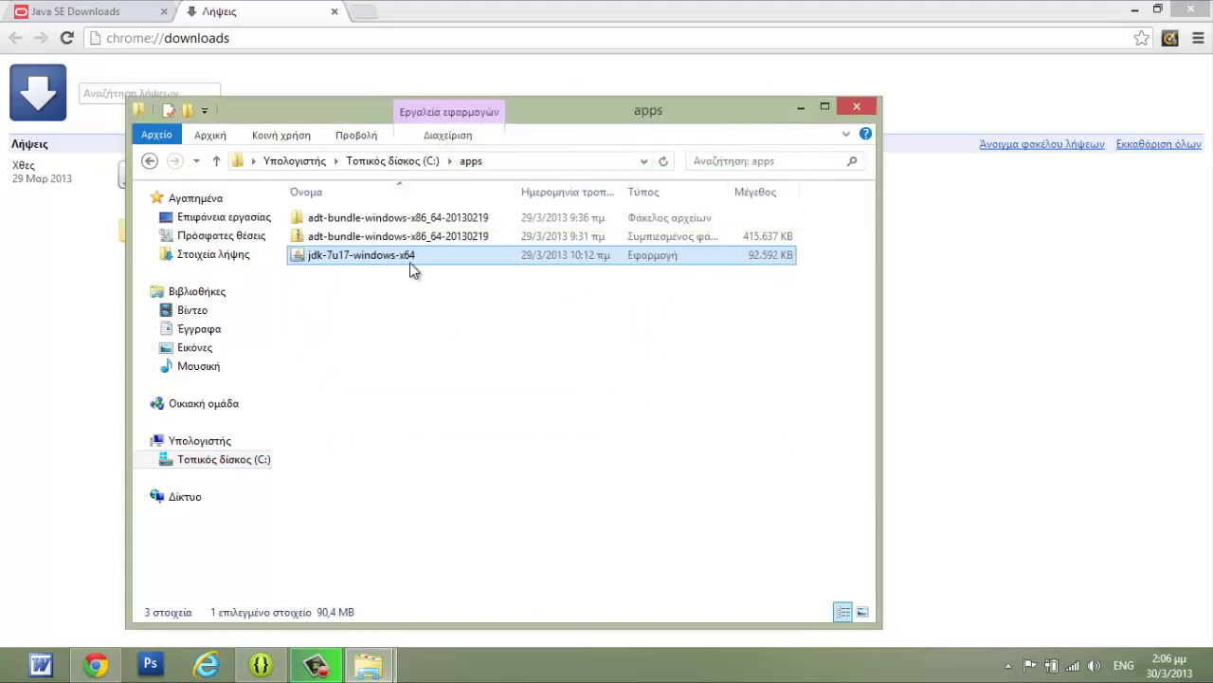
mouse_move(413, 256)
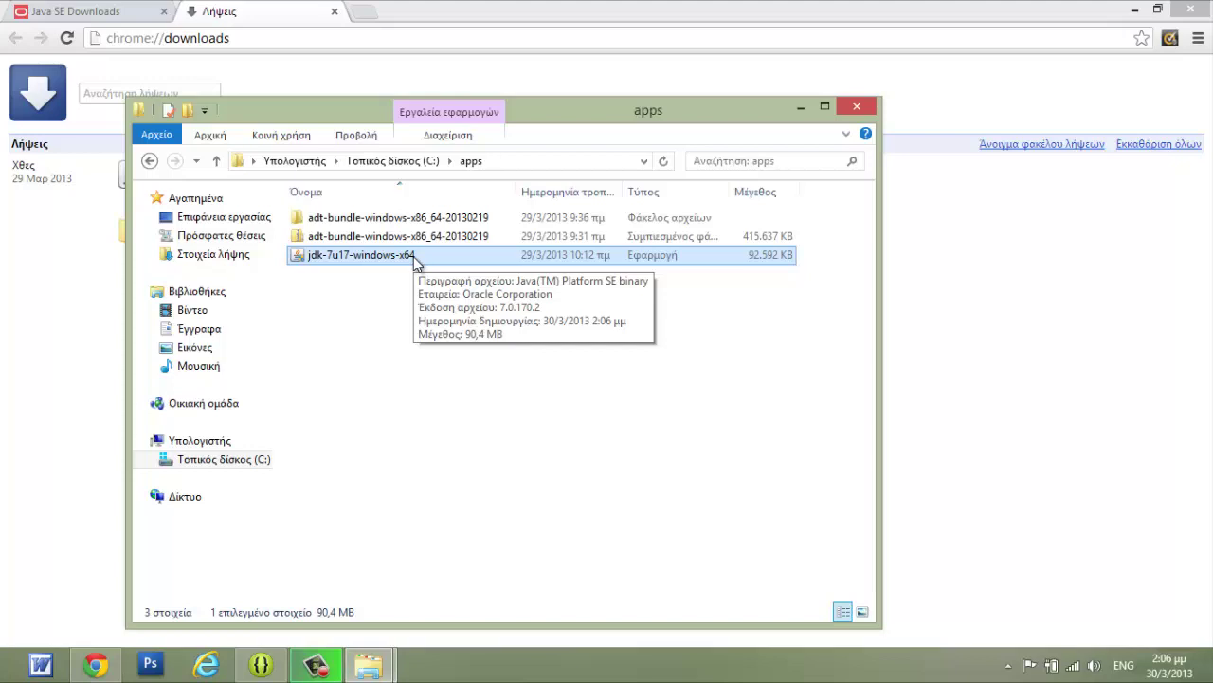
double_click(357, 220)
double_click(420, 227)
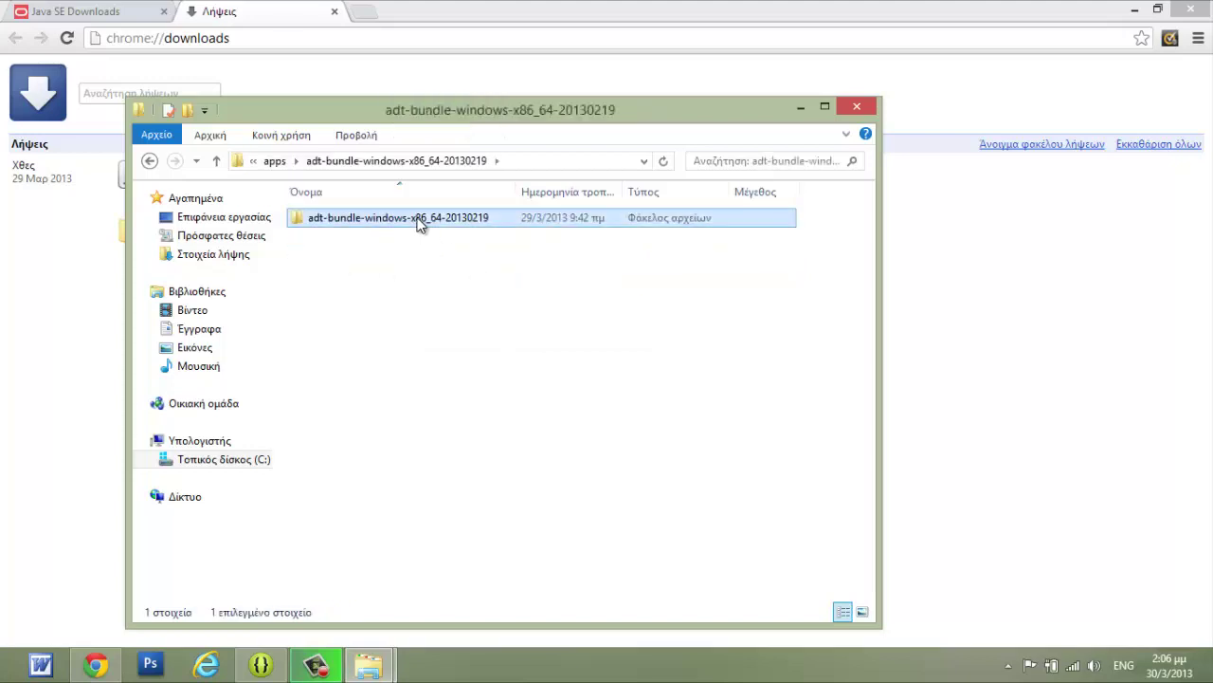
double_click(339, 220)
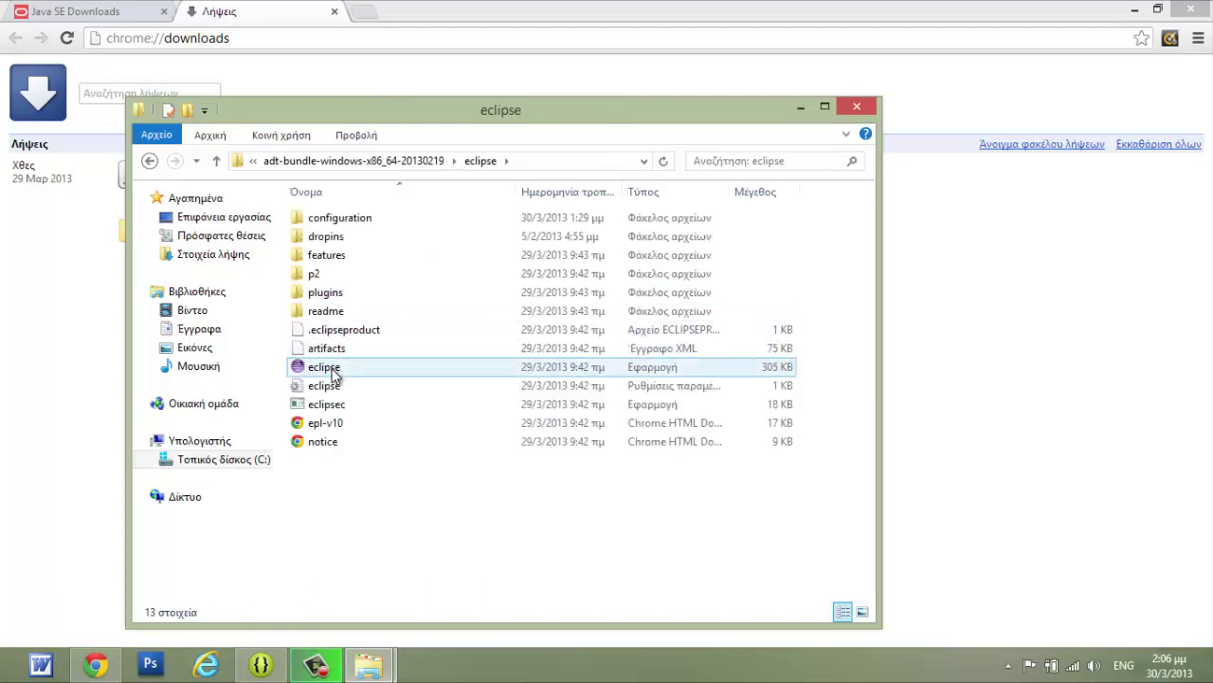
double_click(333, 376)
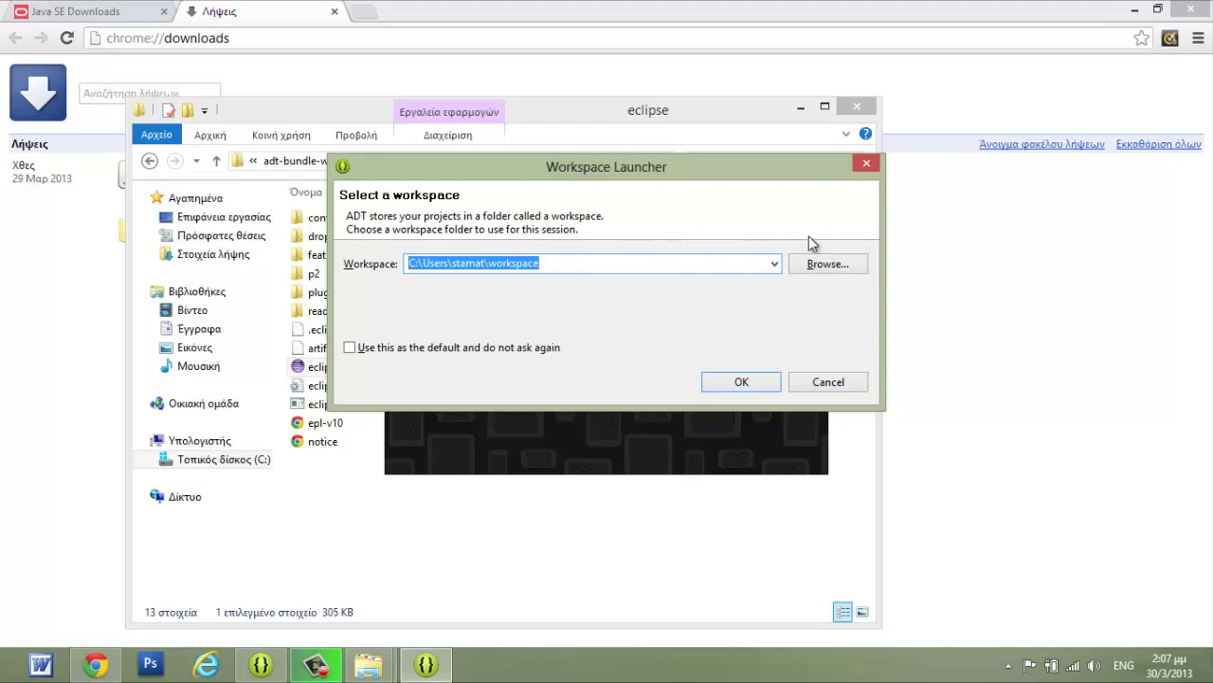
Step: Cancel the workspace folder chooser and accept the default workspace in Workspace Launcher
click(829, 268)
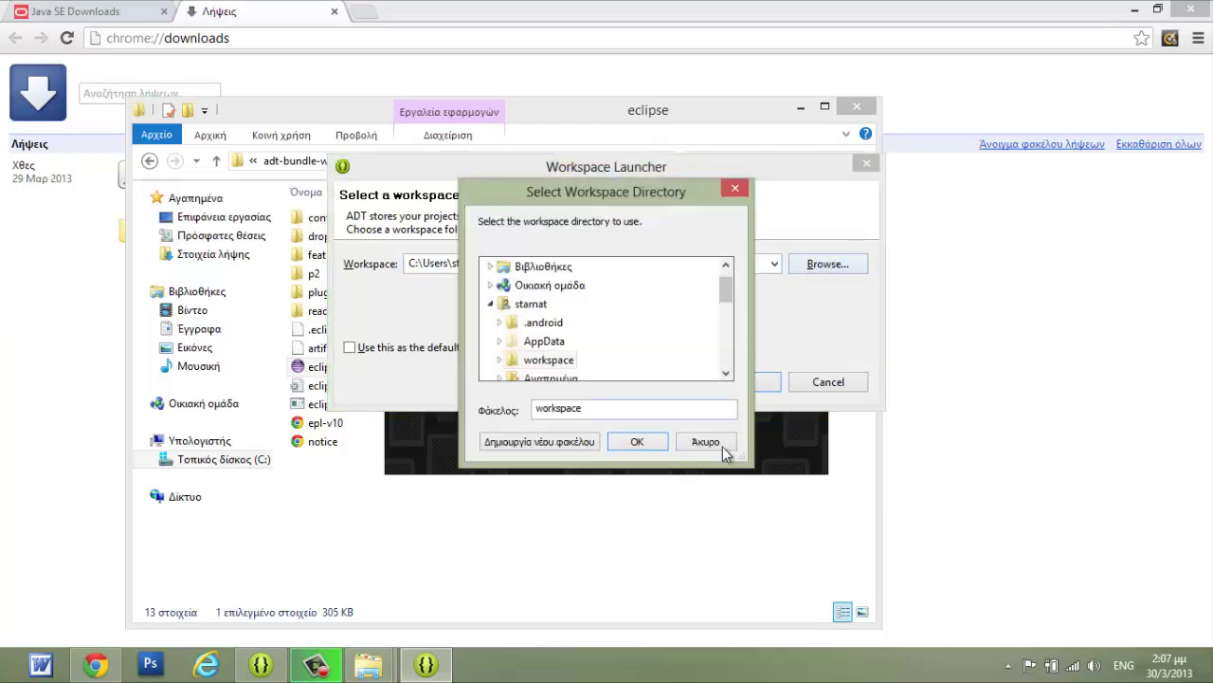
click(716, 441)
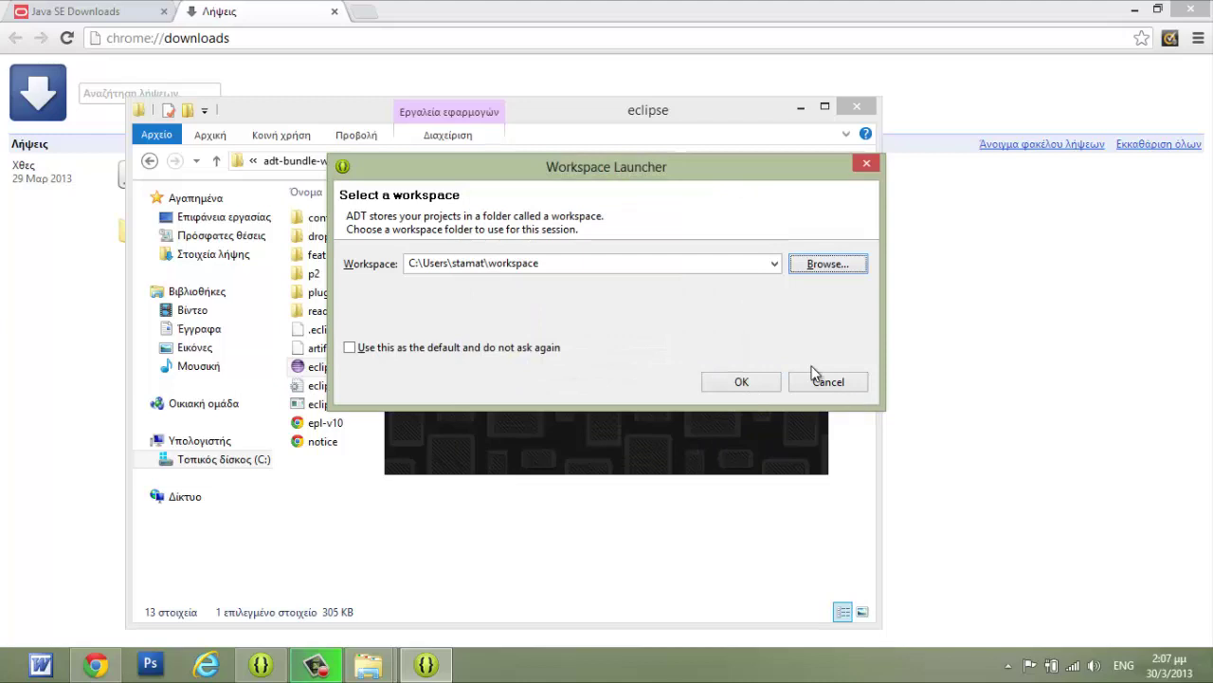
click(567, 267)
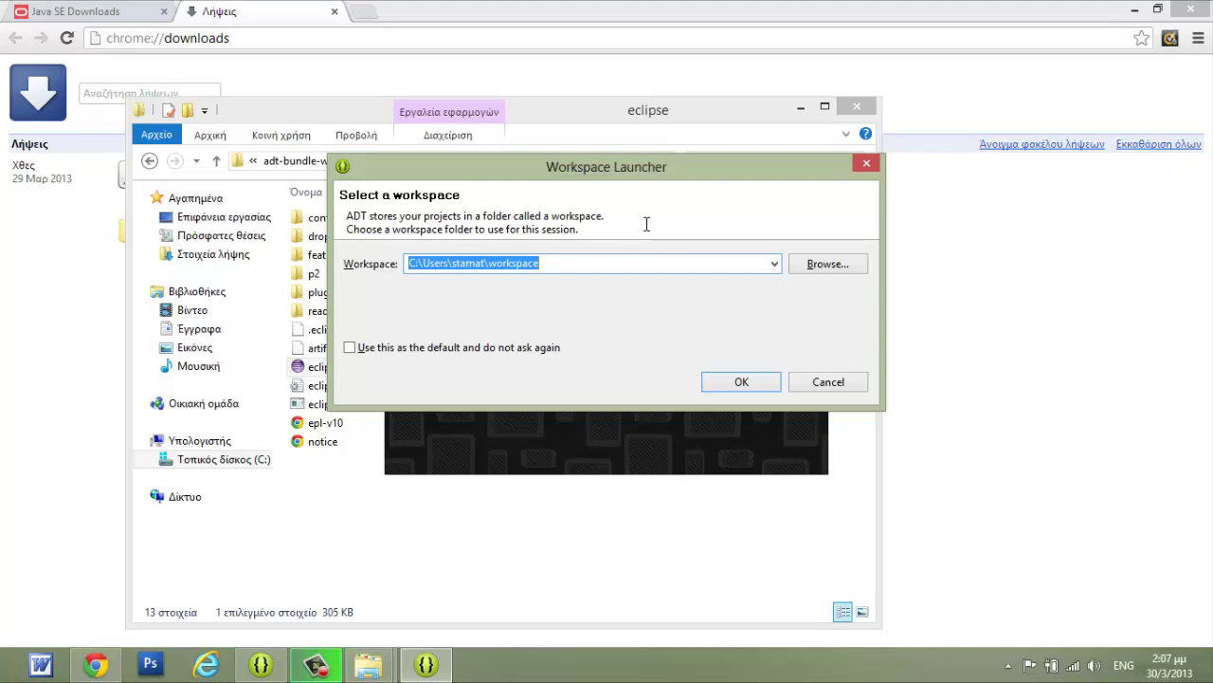
click(741, 382)
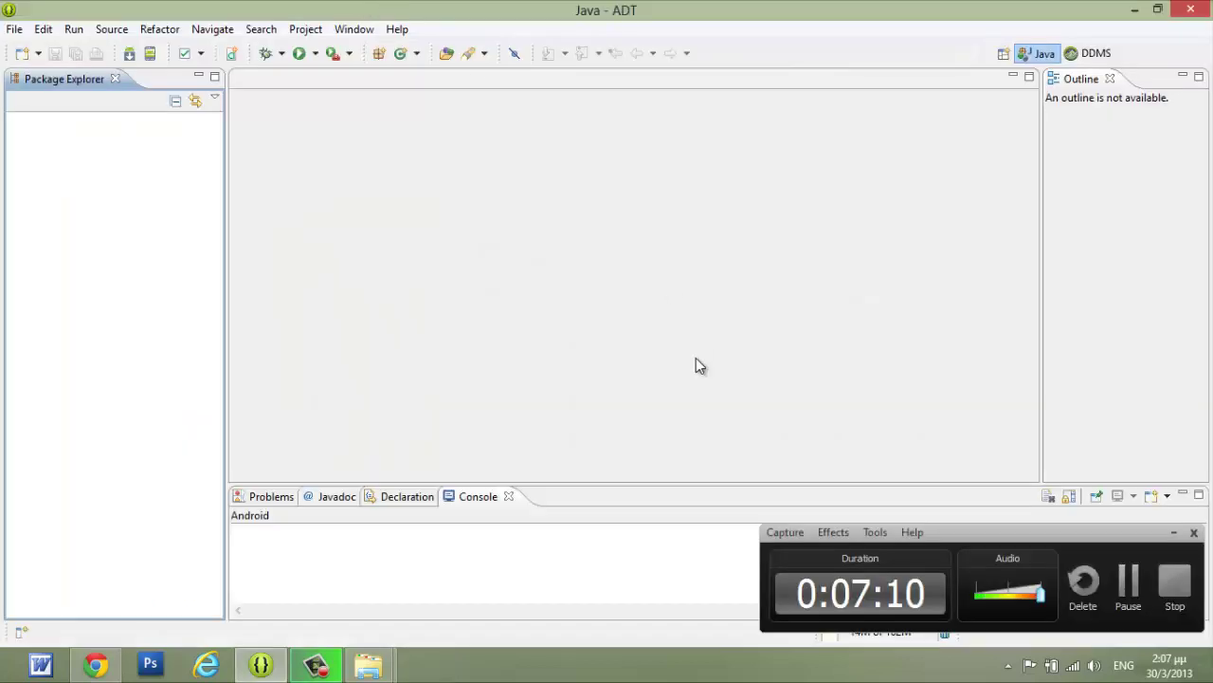